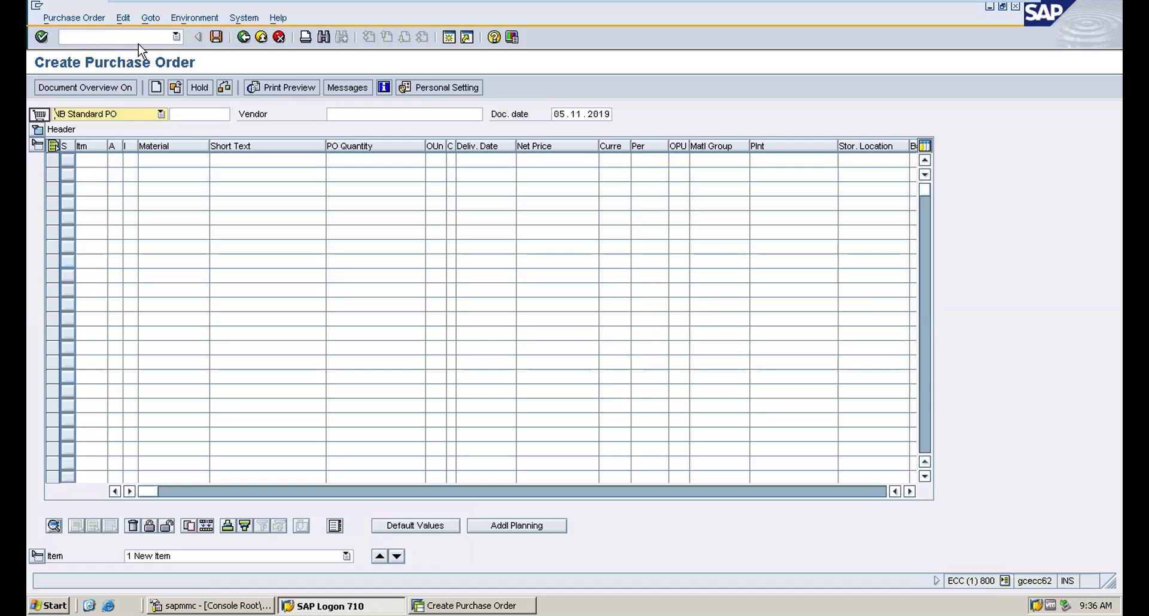
left_click(98, 37)
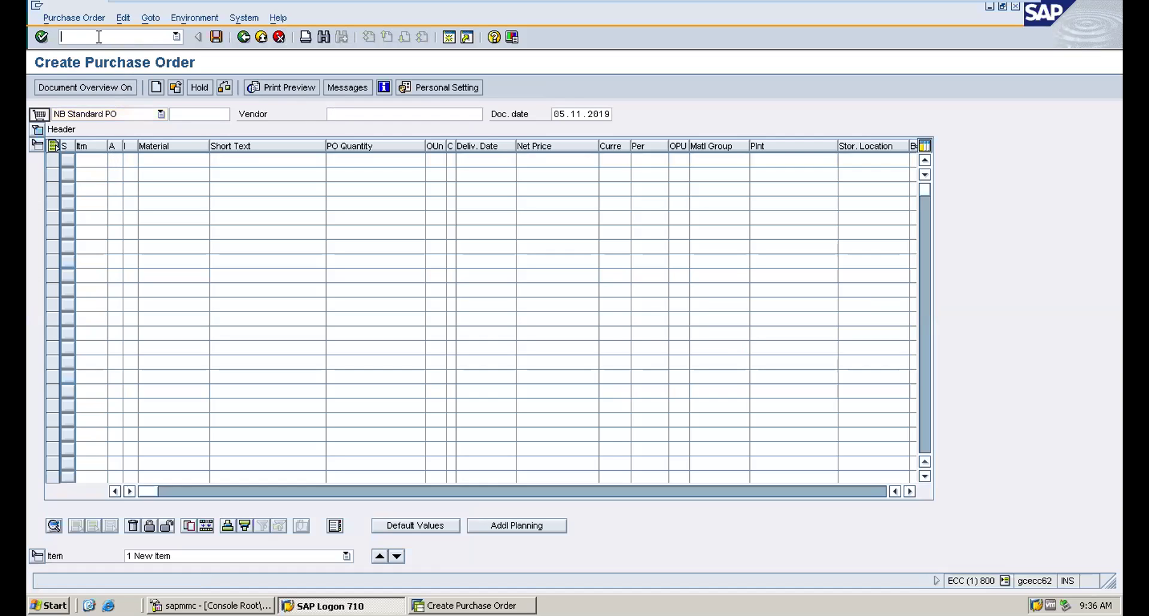
left_click(114, 160)
left_click(129, 160)
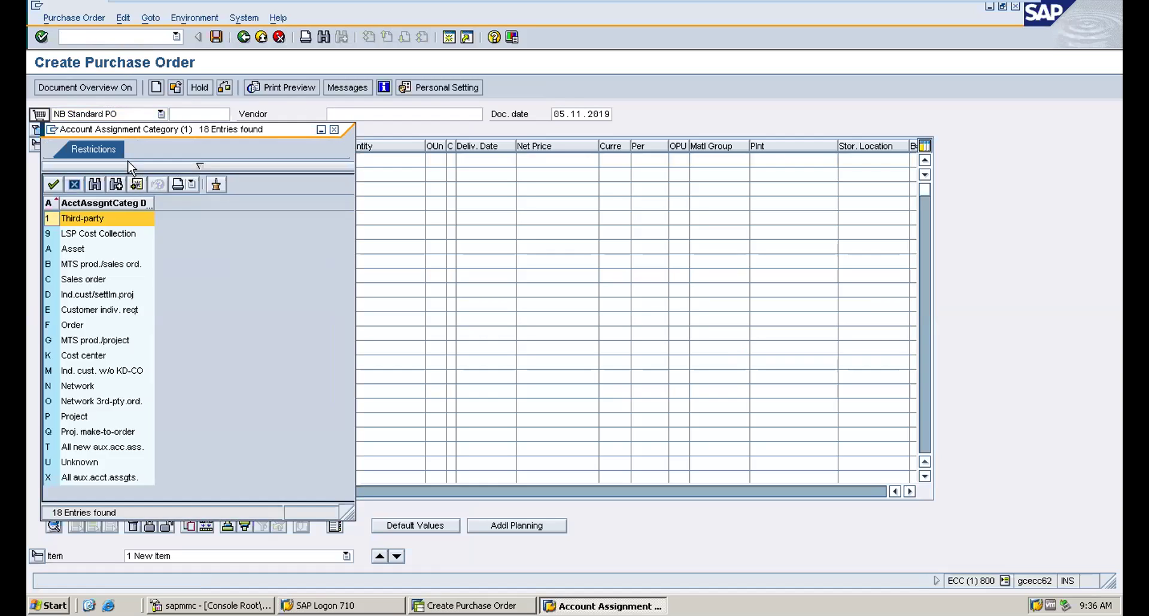
left_click(334, 129)
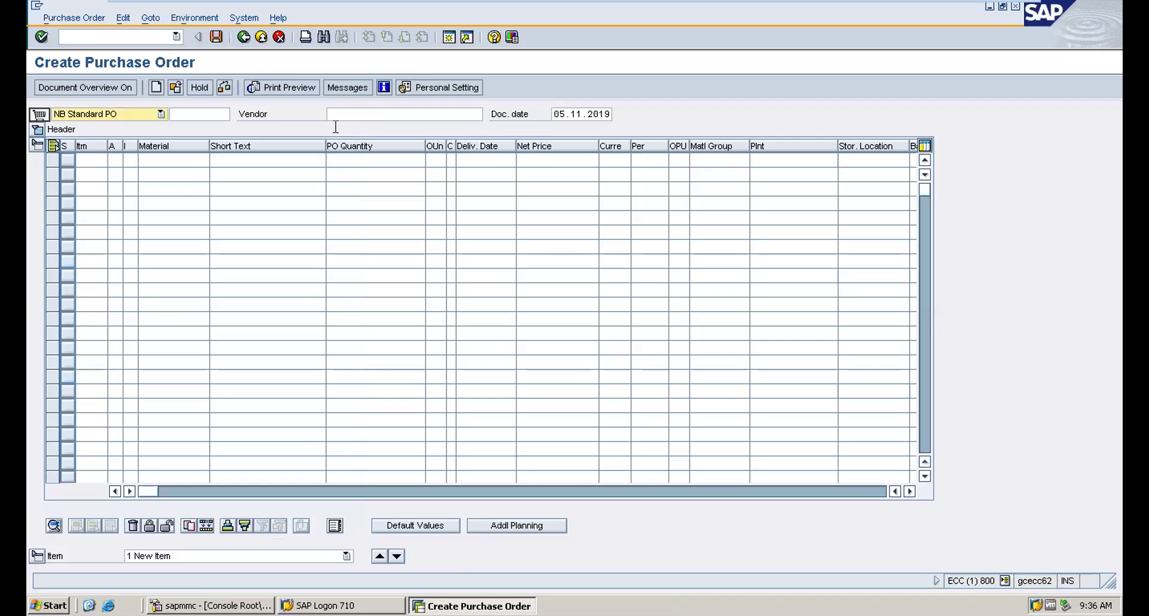
Set the first item's account assignment category to K (Cost center) and its item category to D
left_click(116, 159)
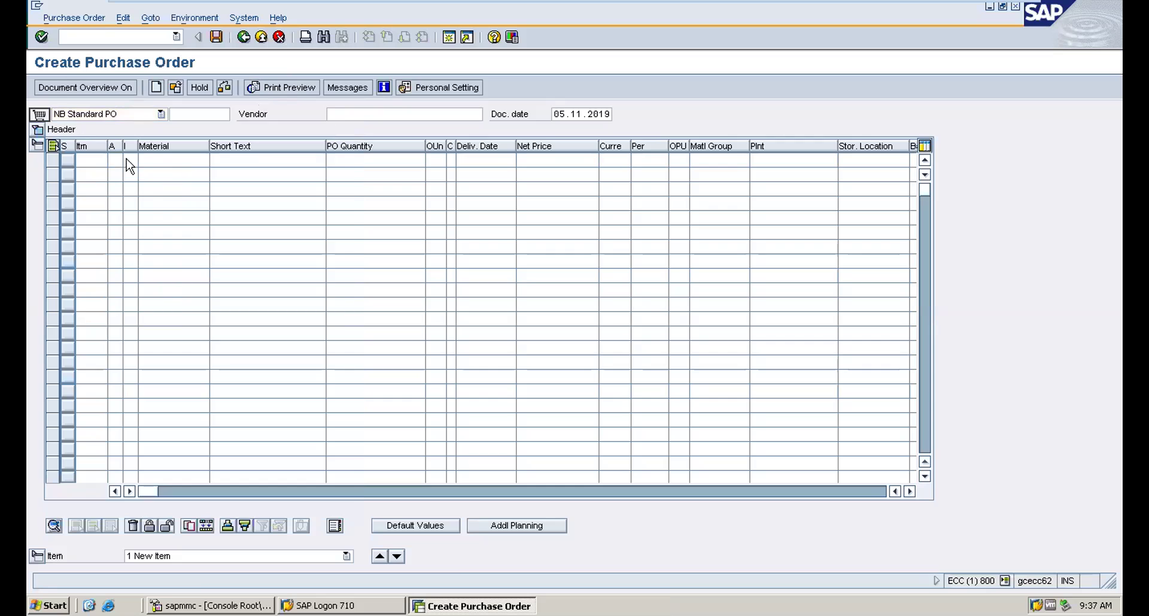
key("F4")
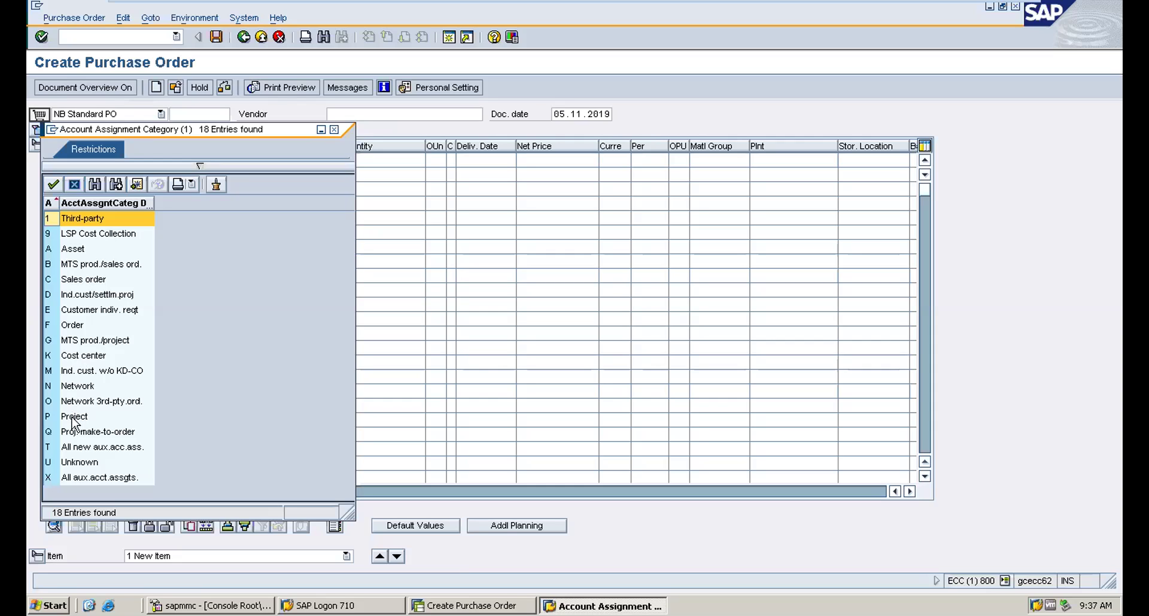
left_click(84, 356)
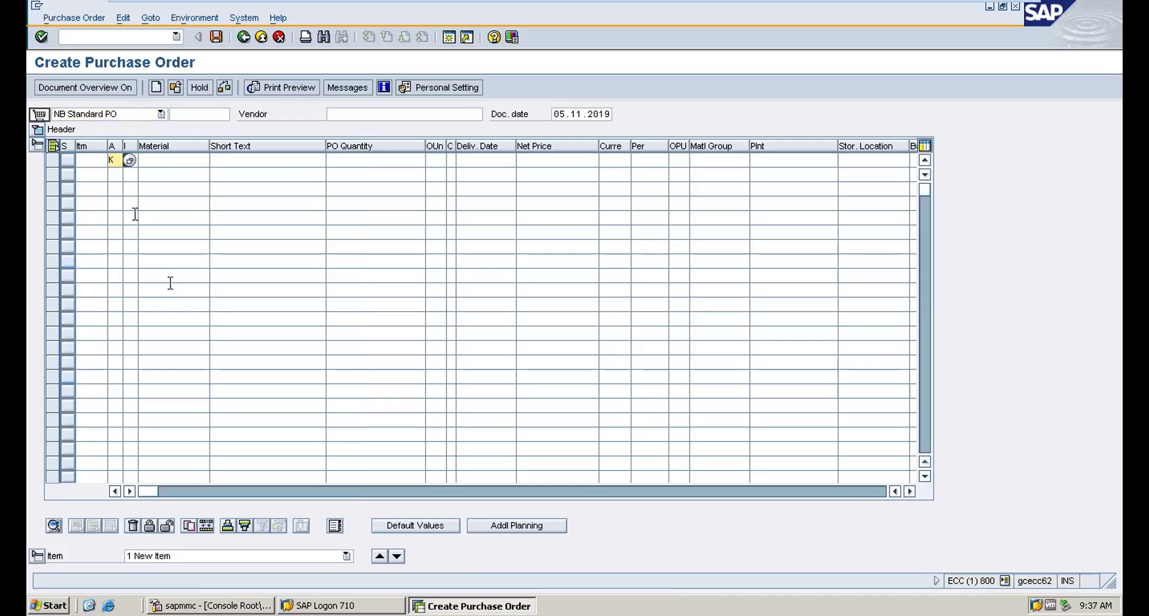
left_click(160, 162)
left_click(130, 160)
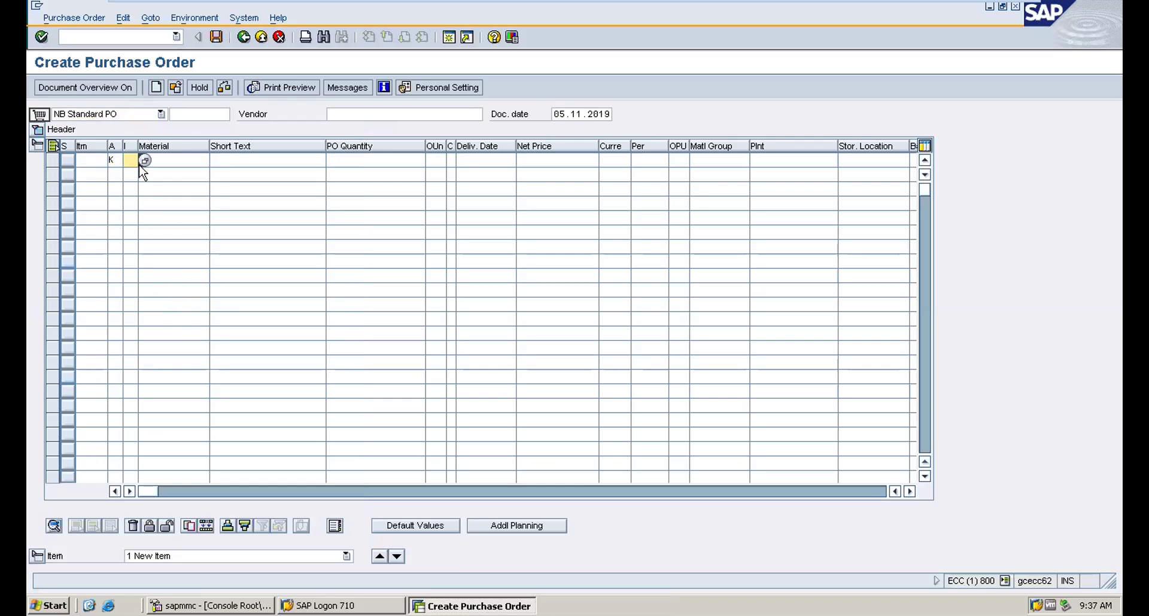
type("D")
Enter Service as the short text of the first purchase order item
left_click(177, 163)
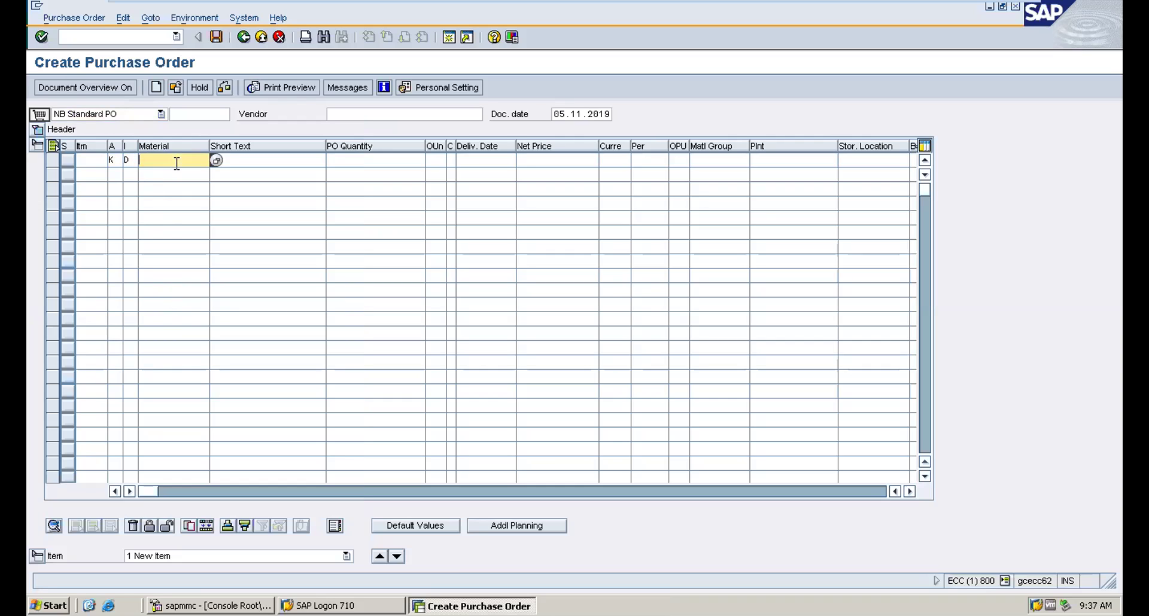
left_click(262, 162)
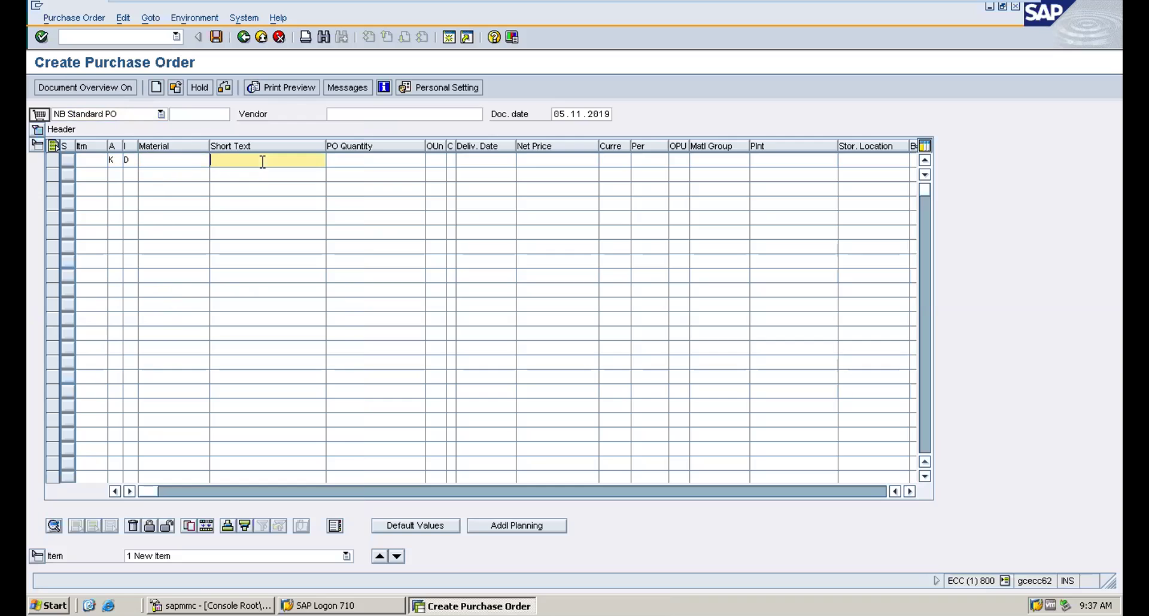
type("Service")
left_click(350, 160)
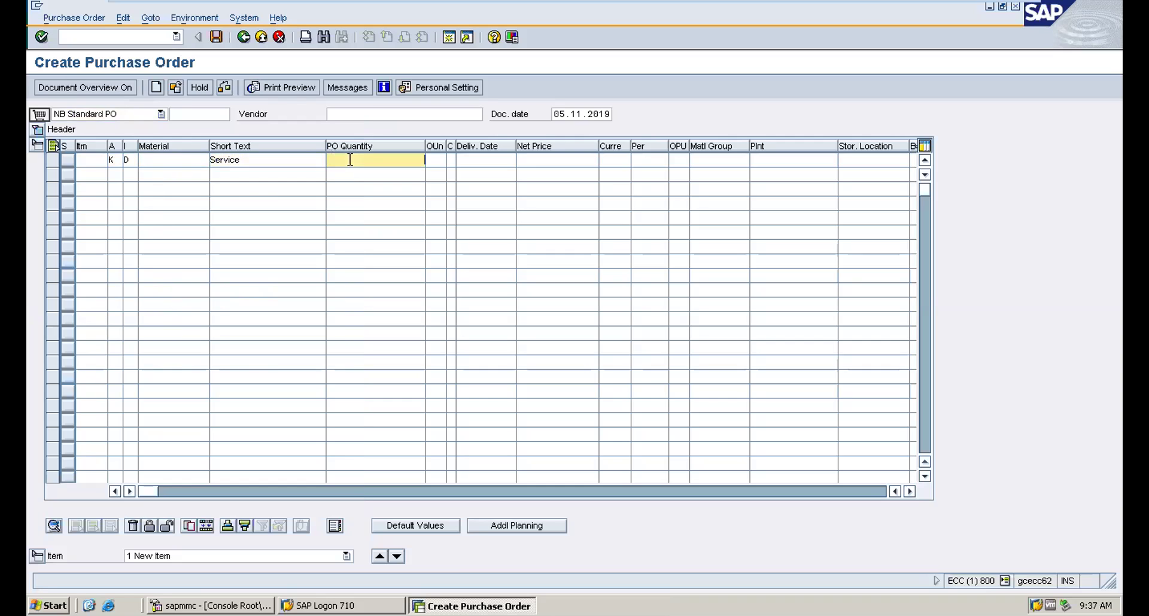
Set the vendor to AAA1 and the first item's plant to 1000, and validate the order
left_click(339, 115)
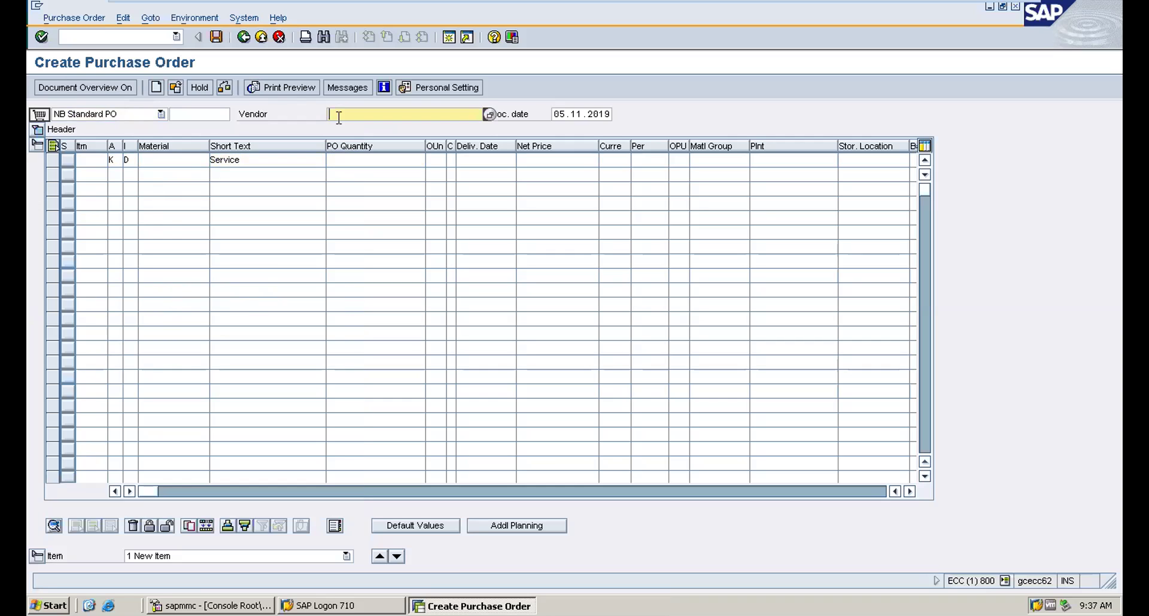
type("AAA1")
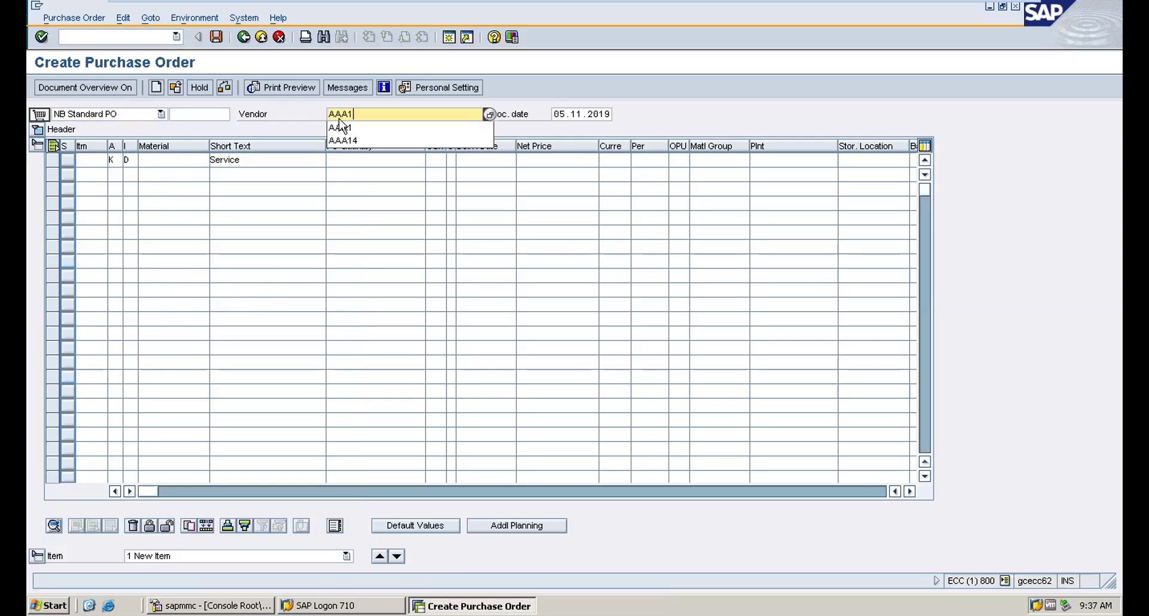
left_click(772, 161)
type("1000")
key("Return")
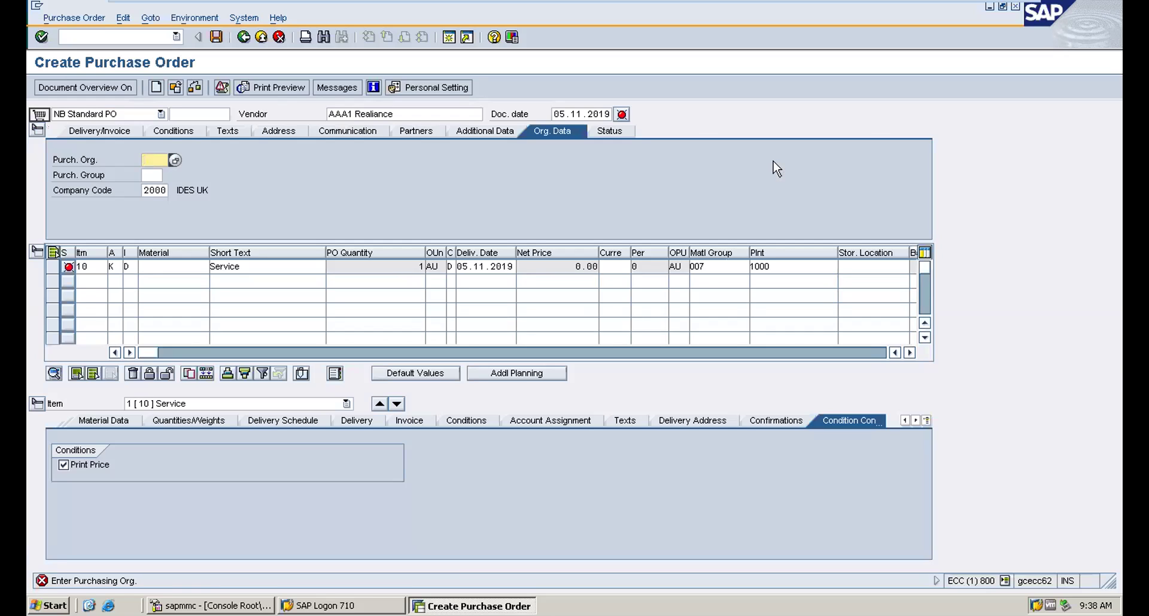
Enter purchasing organization 2000 and purchasing group 000 in the header's organizational data, and validate the entries
key("BackSpace")
type("2000")
key("Tab")
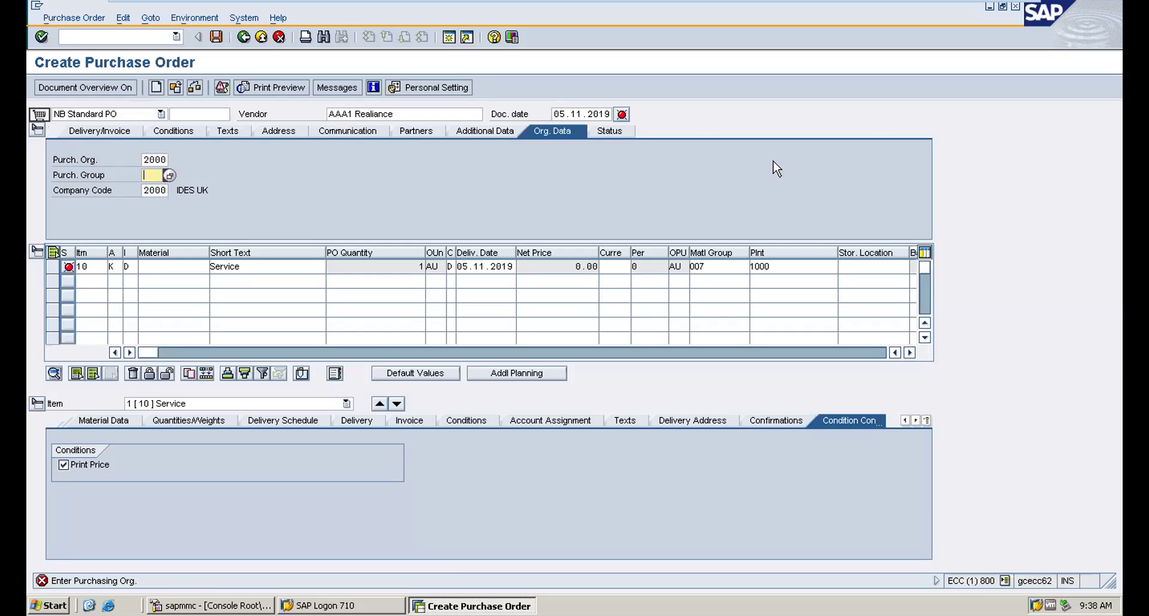
key("BackSpace")
type("000")
key("Return")
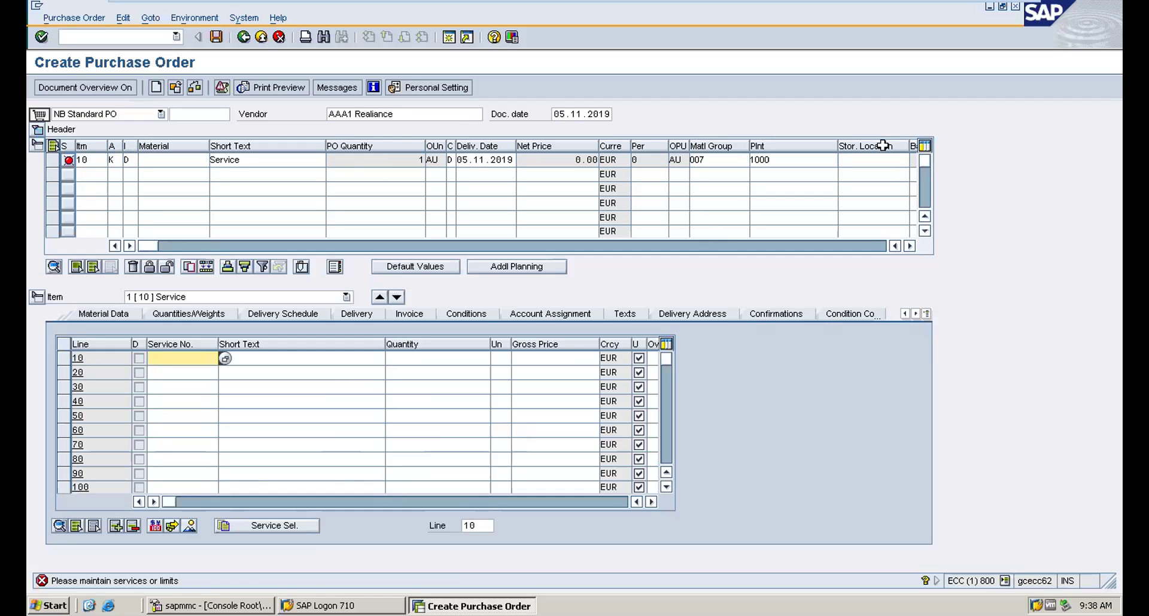
Show the services details of item 10, clear its item category and validate the order
left_click(926, 314)
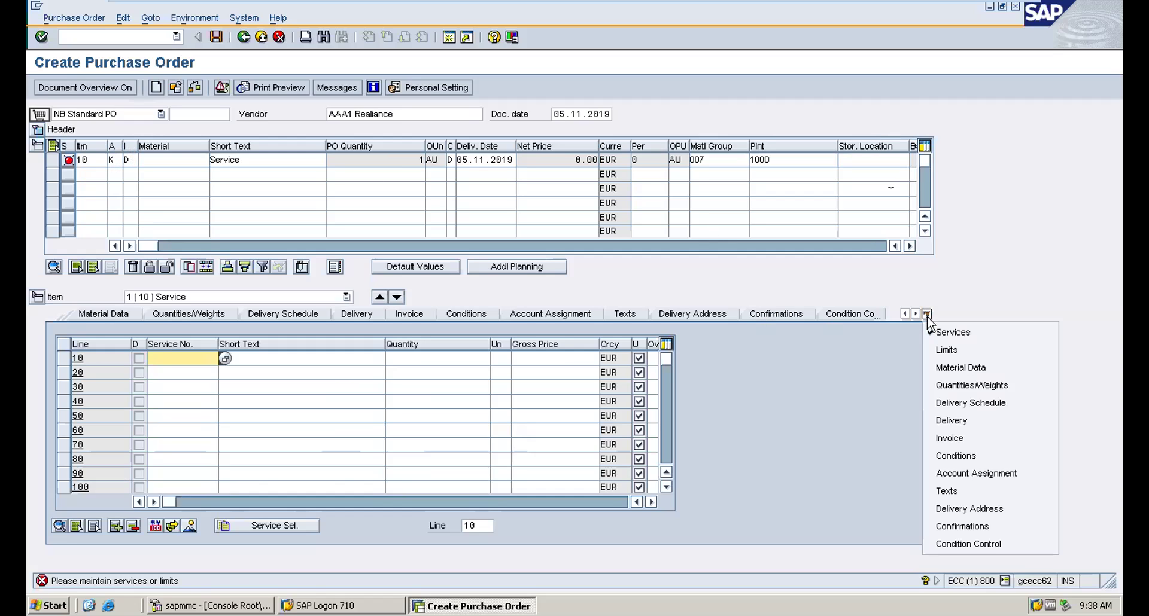
left_click(951, 332)
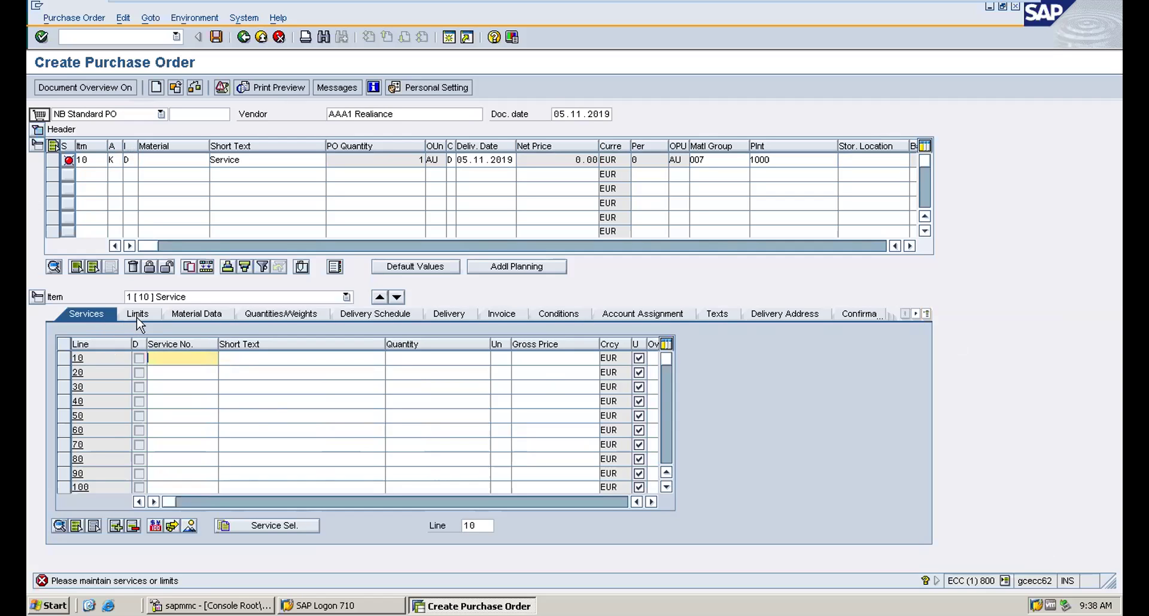
left_click(126, 160)
key("Delete")
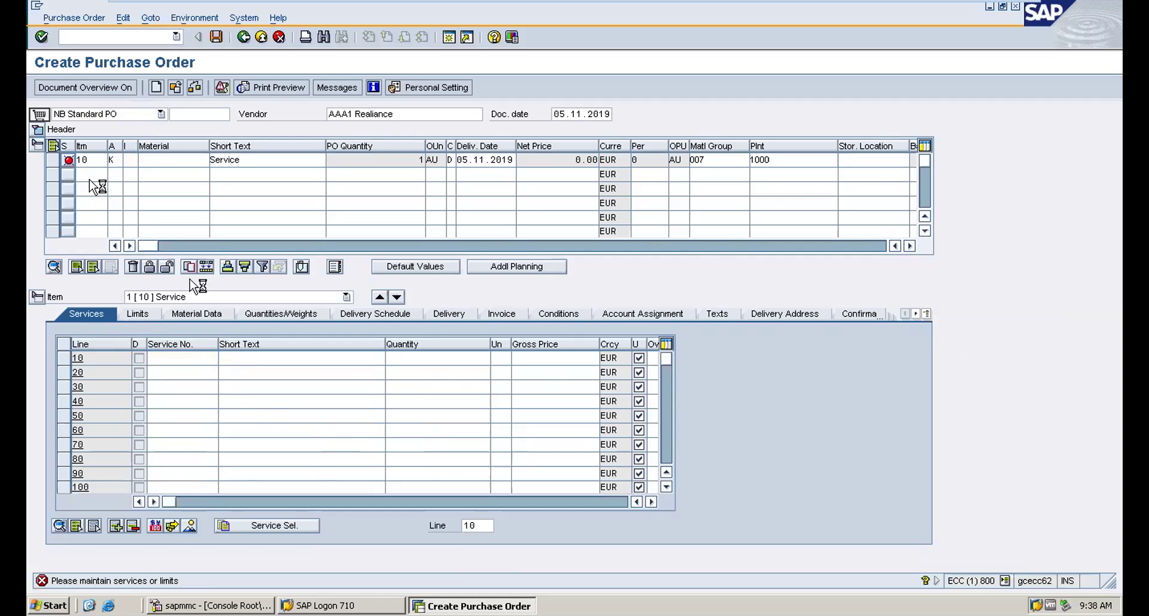
key("Return")
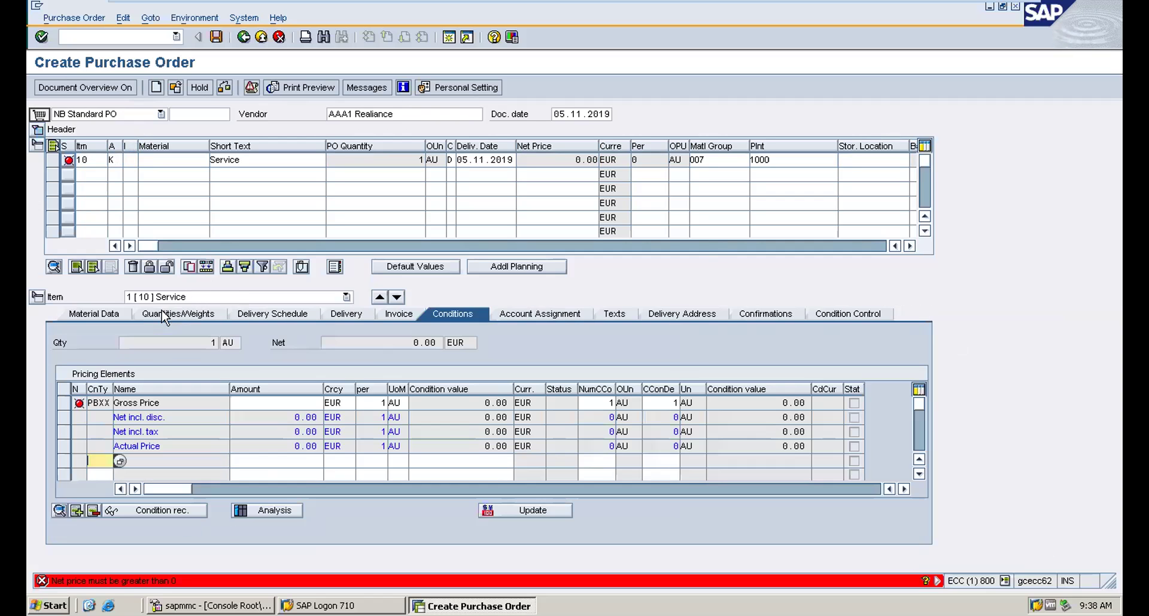
Set item 10's item category to D again, and view its Services and Limits details
left_click(131, 160)
type("D")
key("Return")
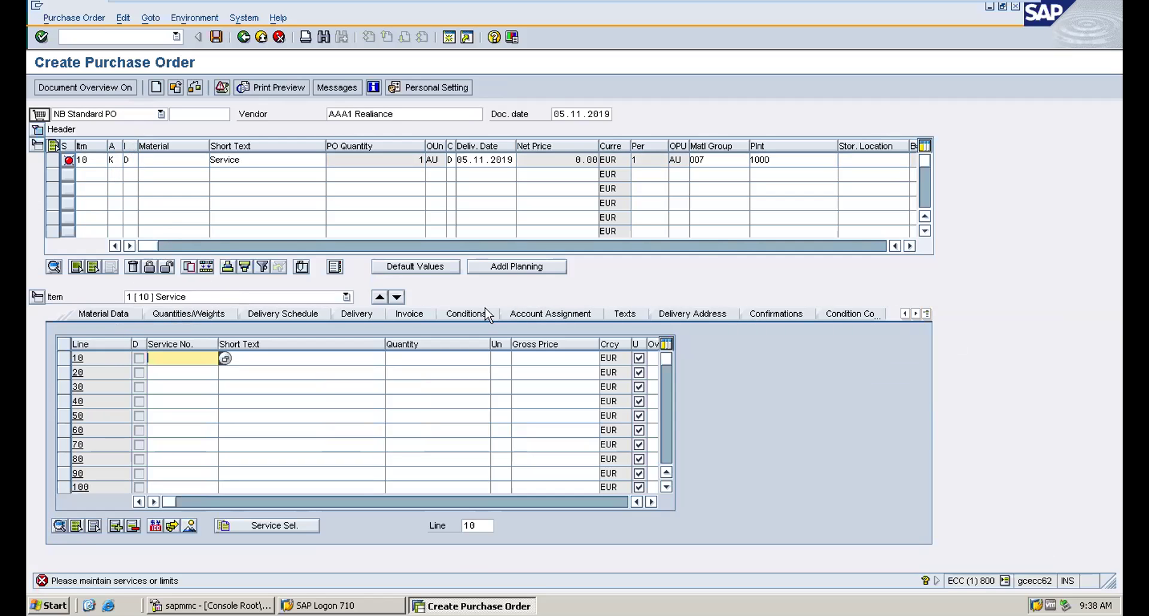
left_click(926, 314)
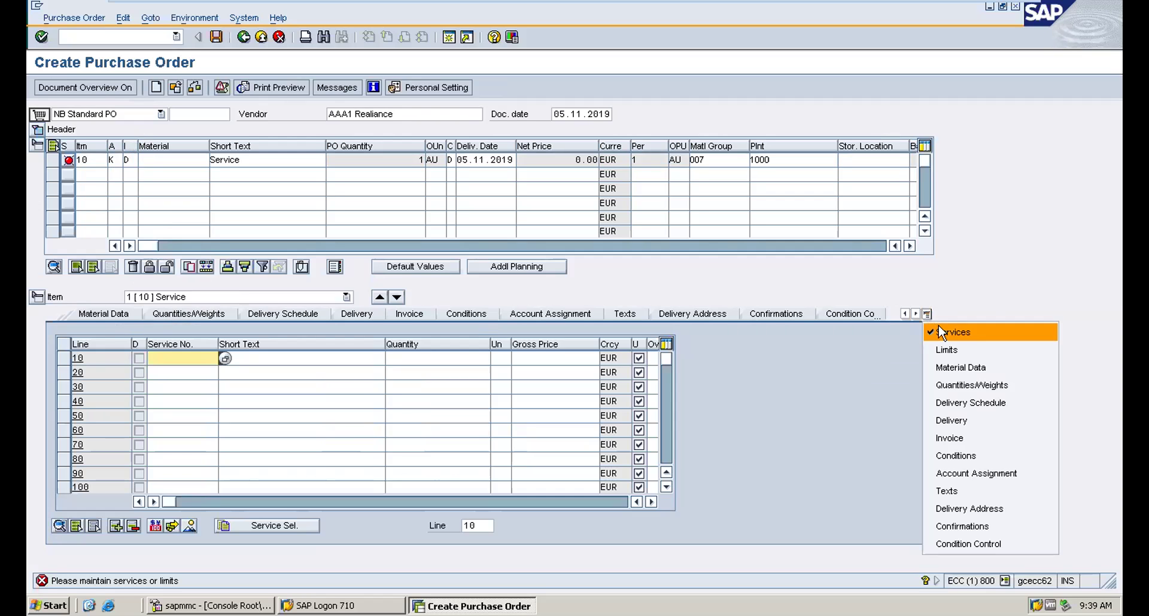
left_click(939, 331)
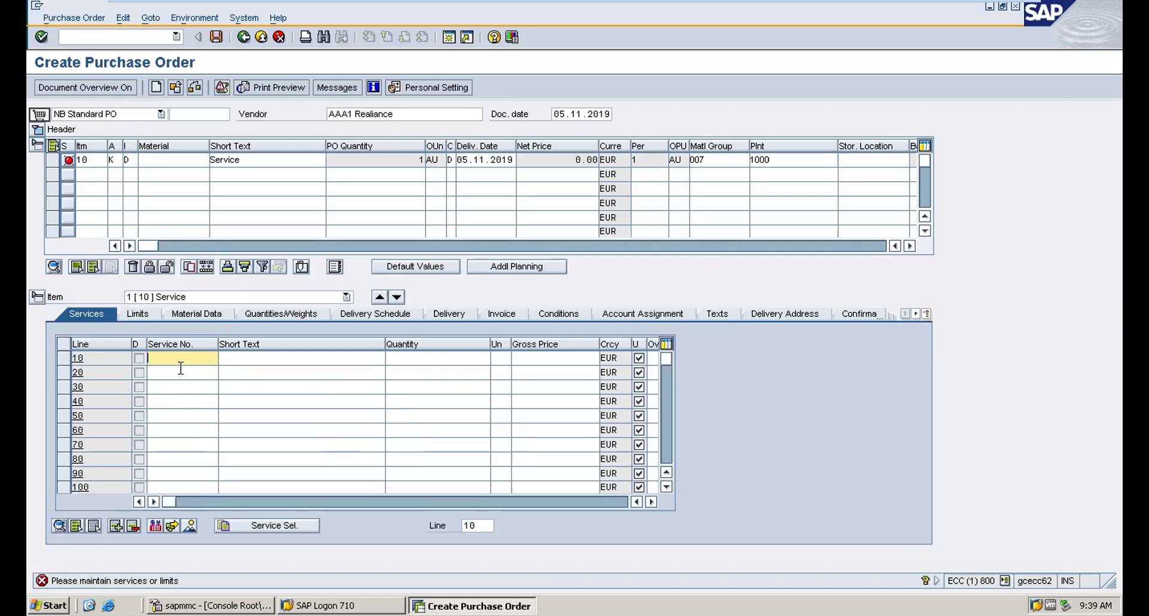
left_click(133, 315)
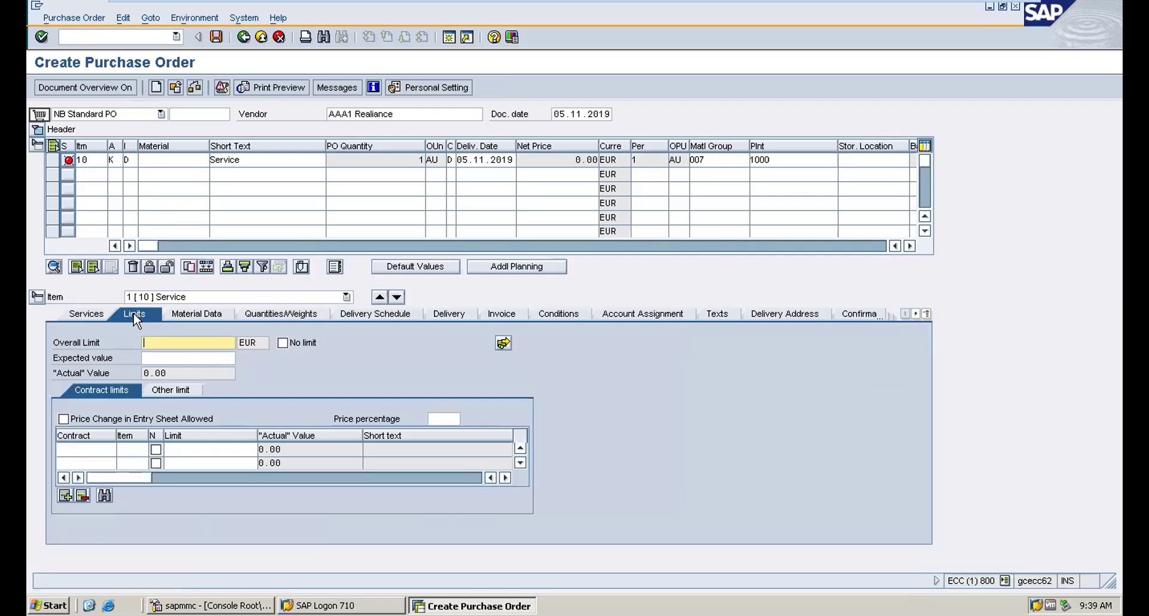
left_click(98, 319)
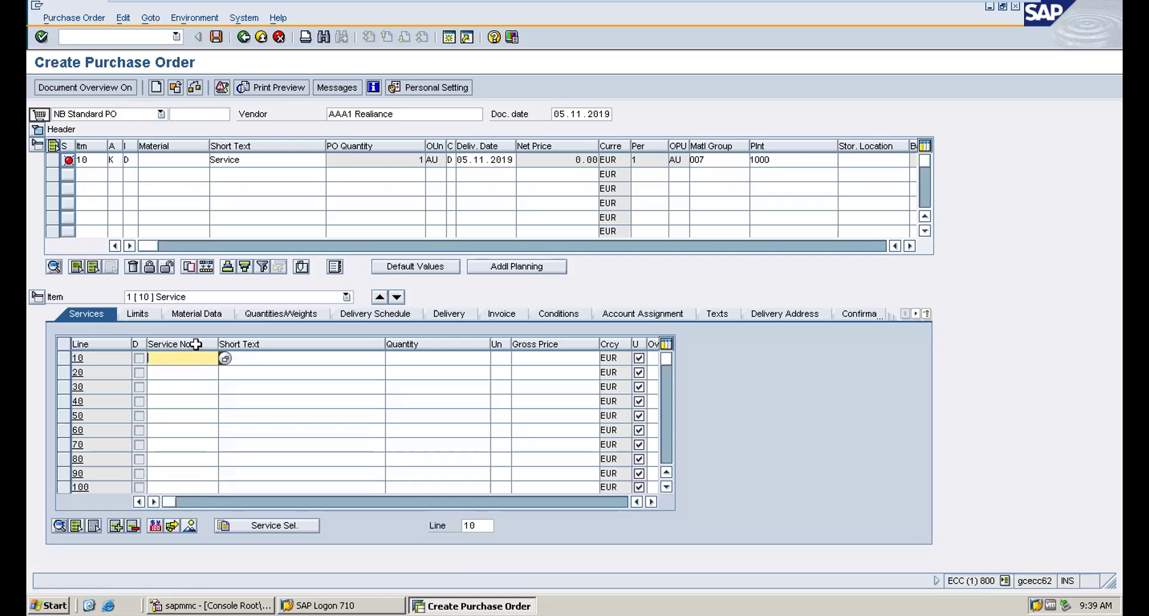
Fill service line 10 with short text Laptop service, quantity 10, unit EA and gross price 10
left_click(278, 363)
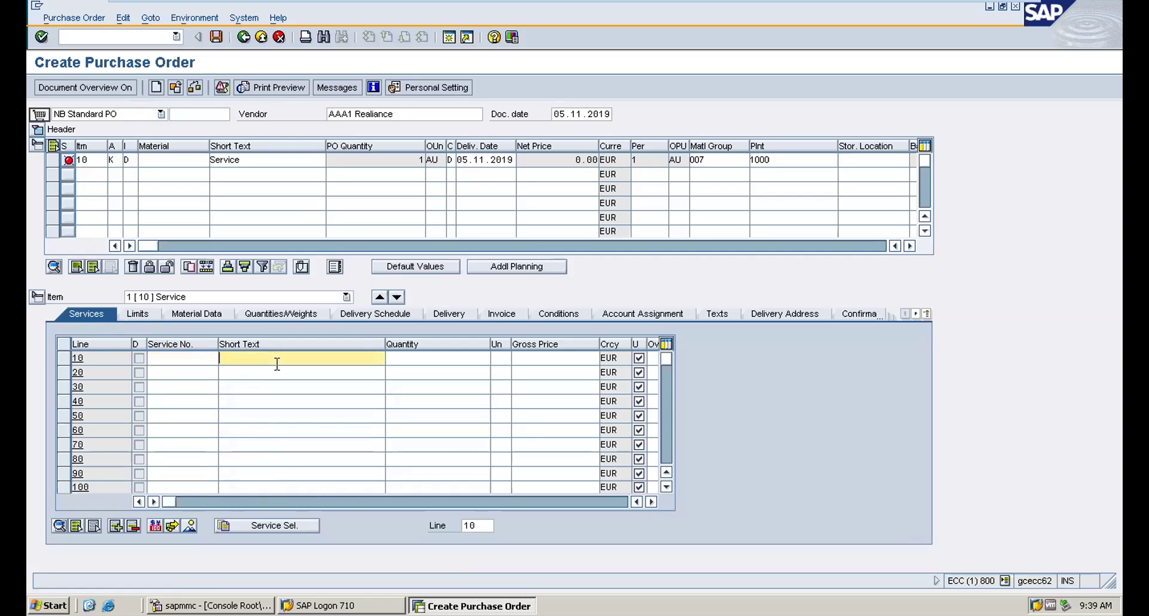
type("Laptop service")
left_click(423, 357)
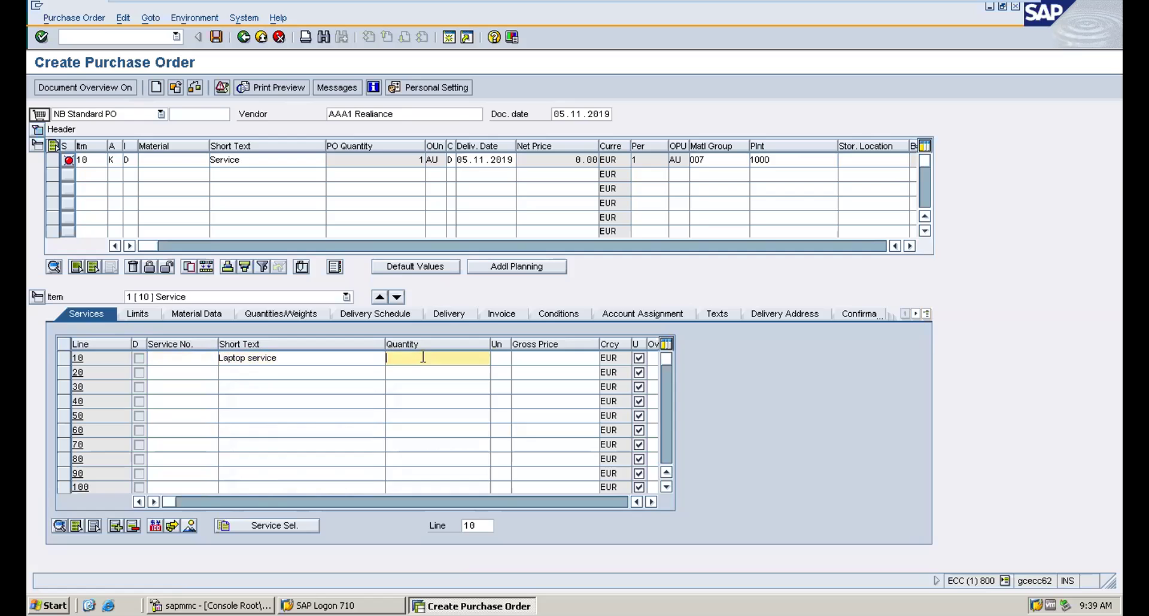
key("Tab")
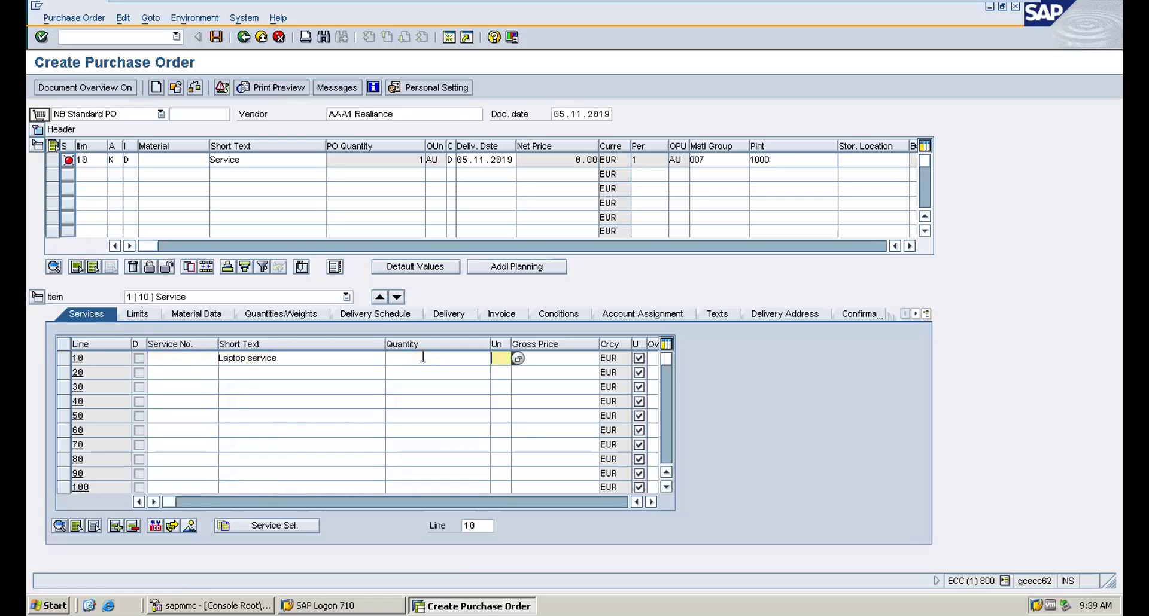
left_click(423, 357)
type("10")
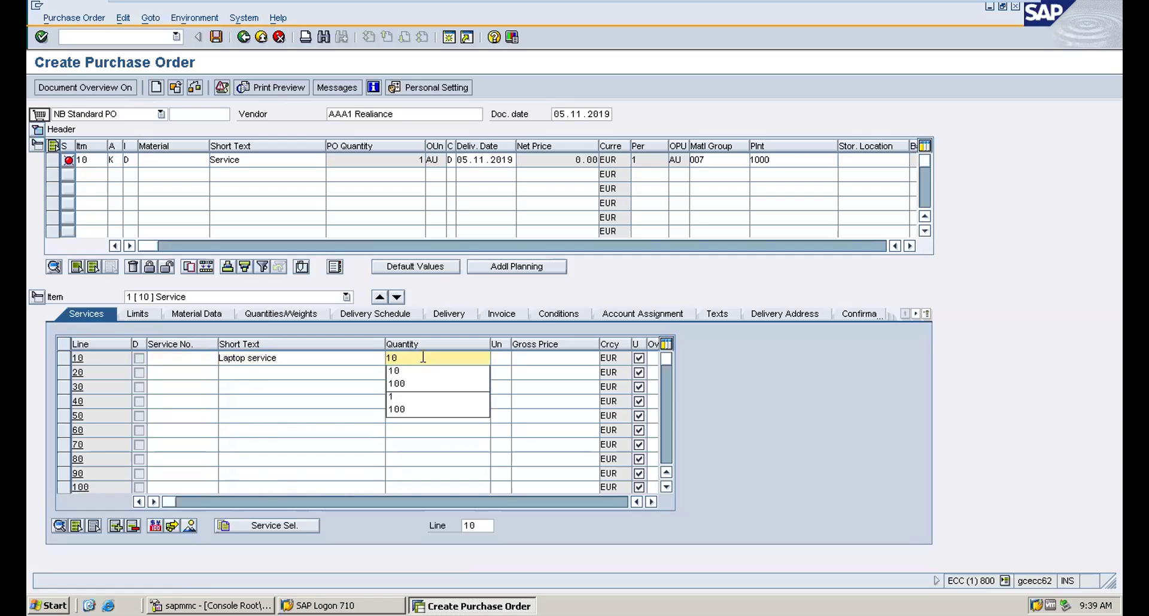
key("Tab")
type("EA")
key("Tab")
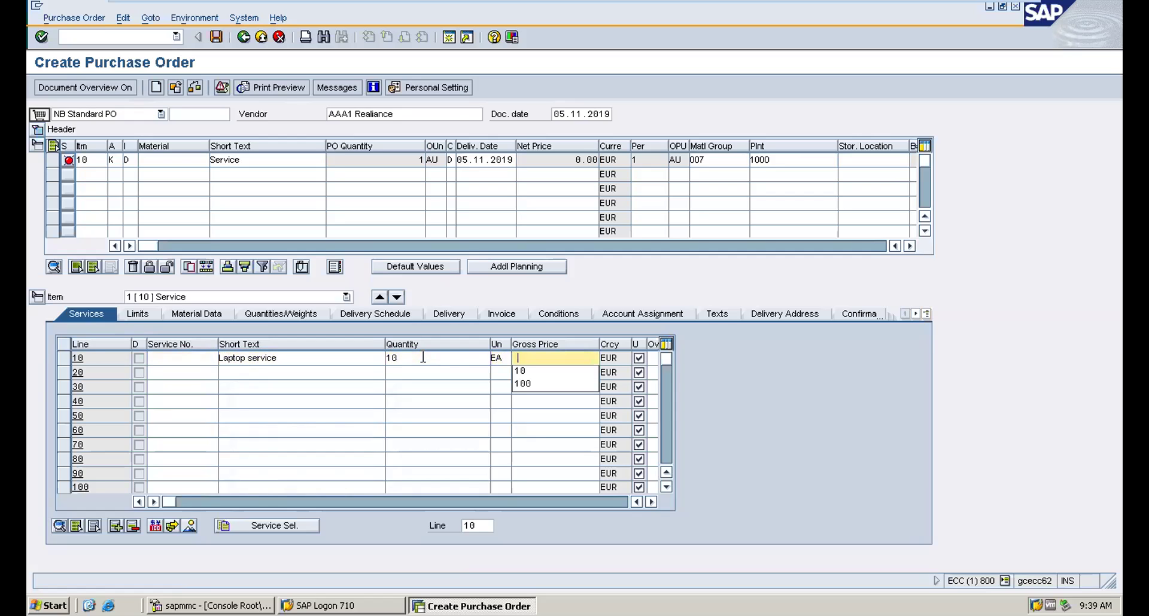
type("10")
key("Return")
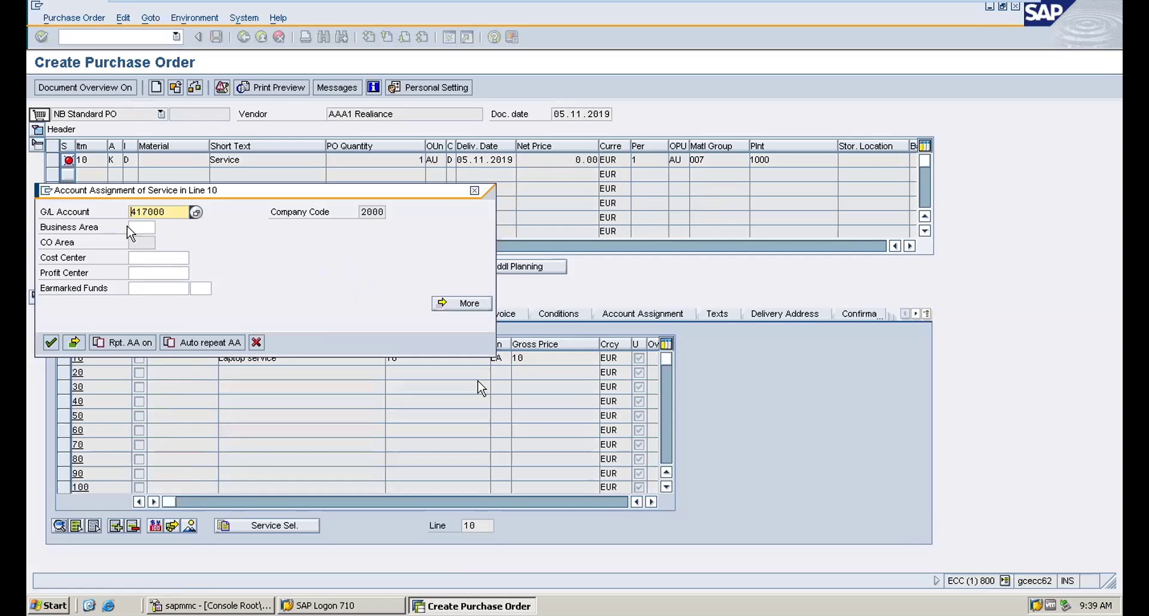
Assign the suggested cost center starting with 2 to the laptop service line and accept the account assignment
left_click(159, 264)
type("2")
left_click(153, 268)
left_click(50, 343)
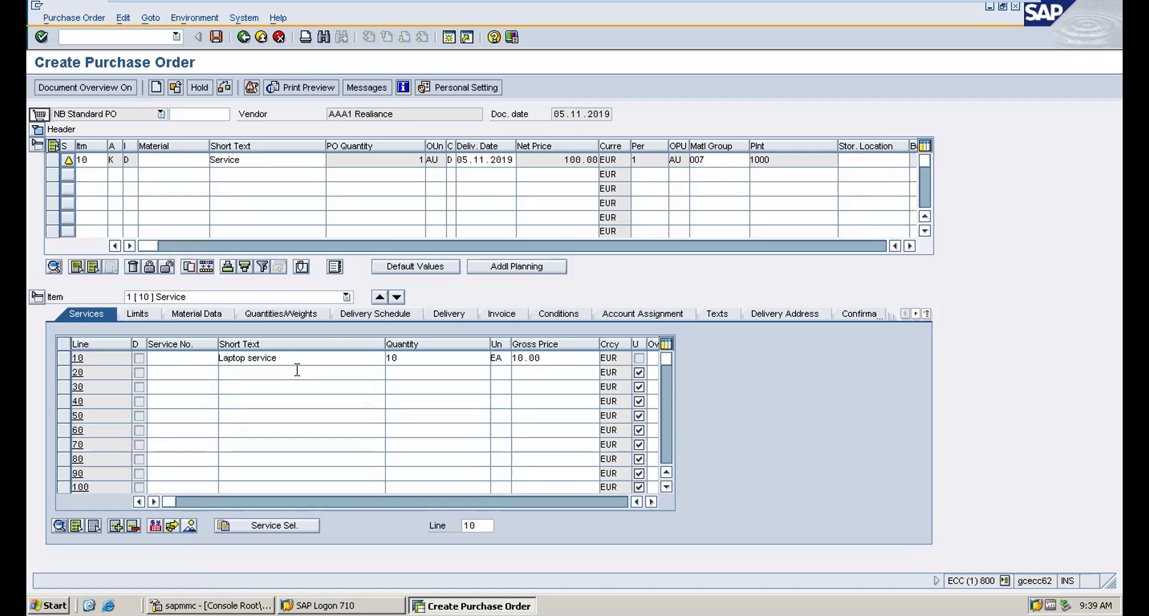
Save the service purchase order despite the issued system messages
left_click(218, 38)
left_click(216, 37)
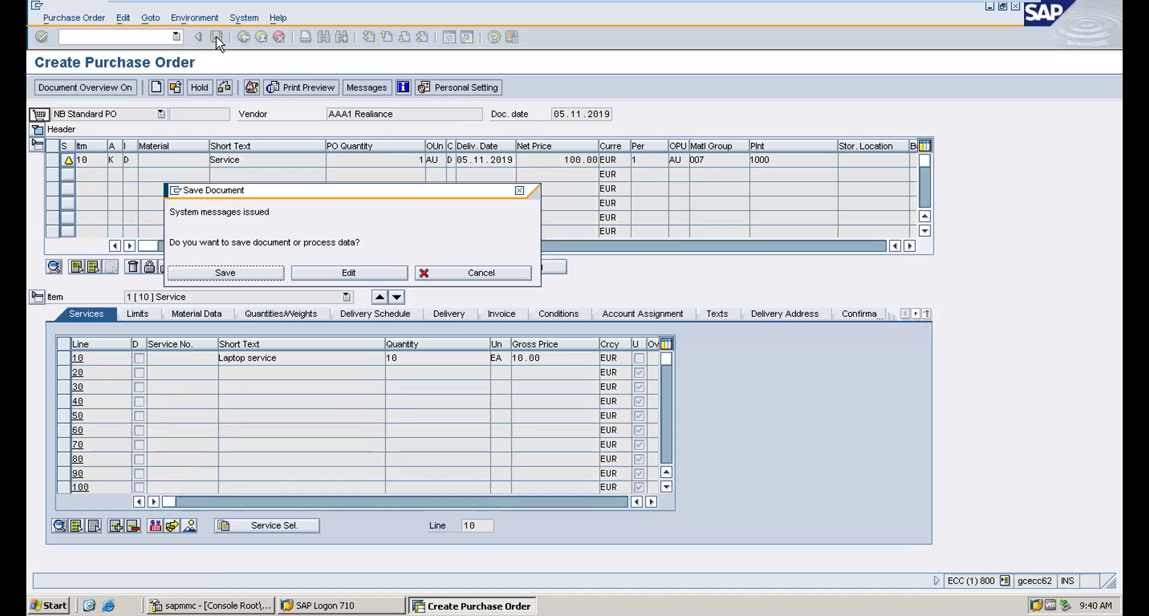
left_click(223, 274)
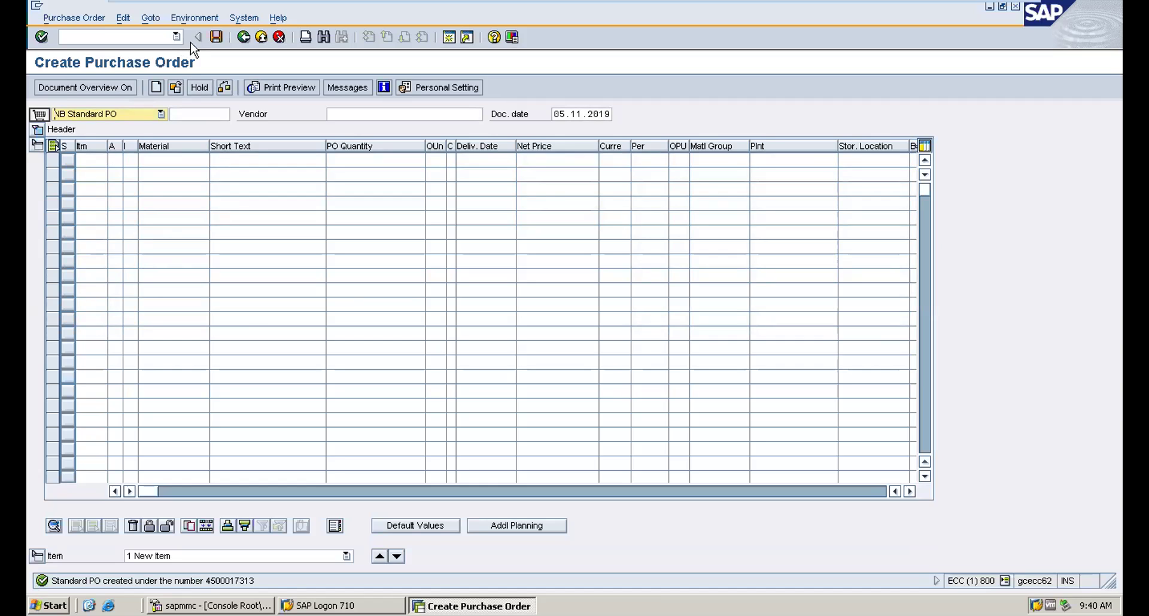
Try to leave purchase order creation and start transaction ME24N
left_click(114, 39)
type("/nm")
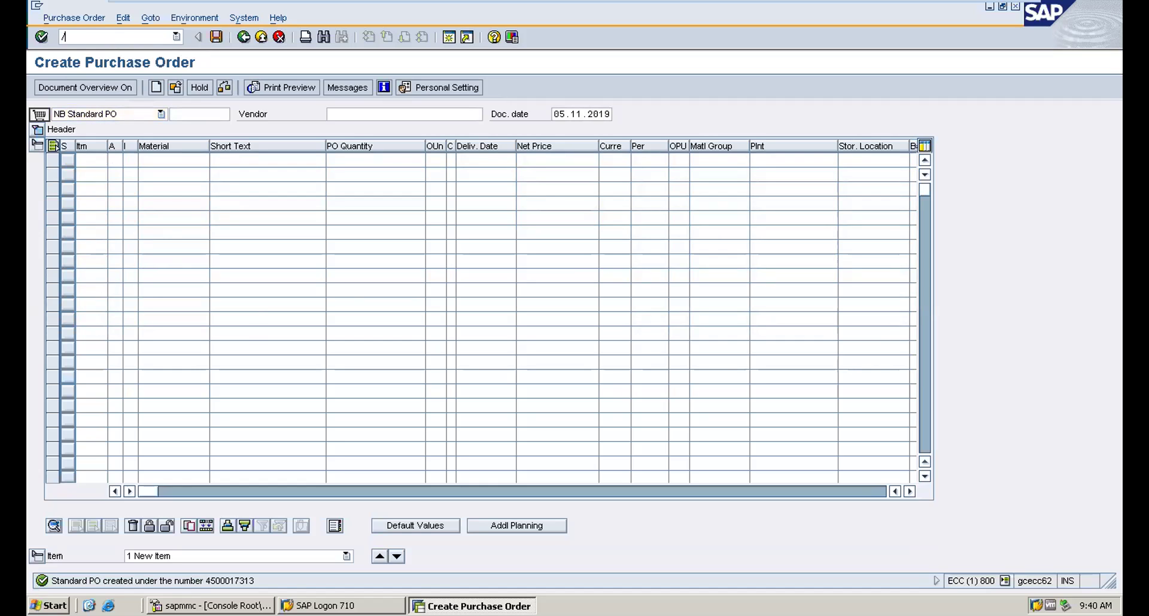
type("e24n")
key("Return")
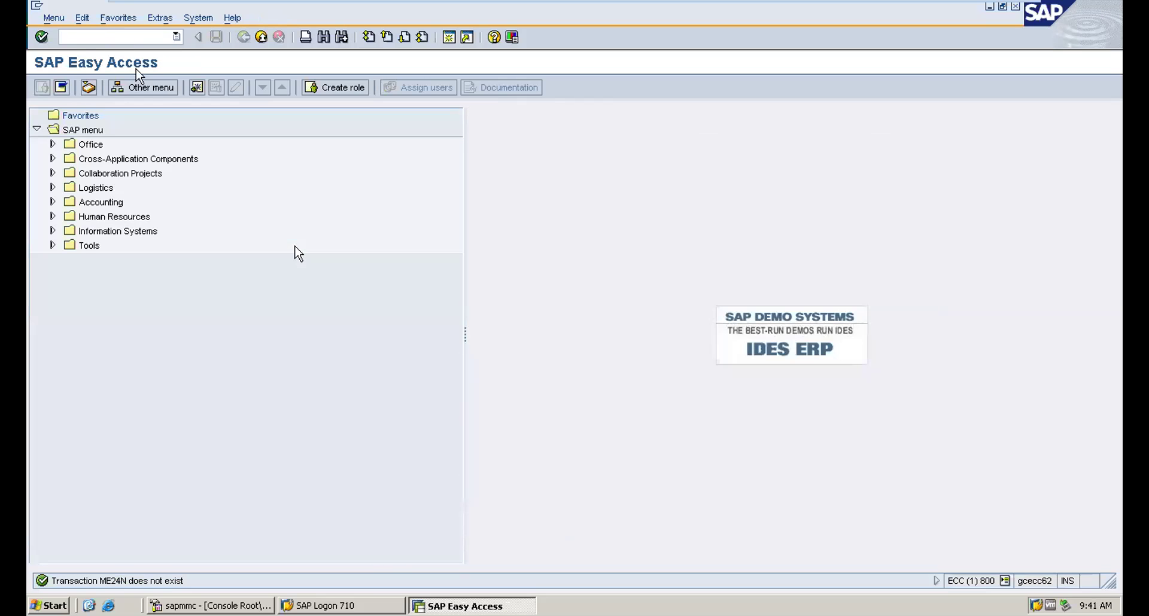
Start release transaction ME29N and call up the newly created service purchase order
type("/nme21n")
key("Return")
type("me29n")
key("Return")
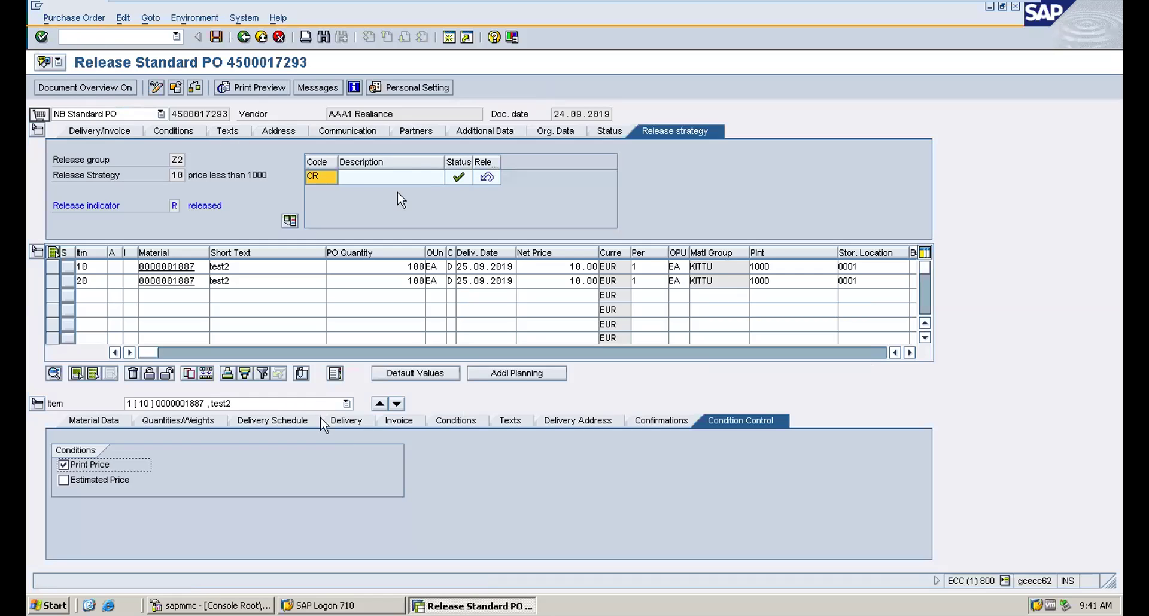
key("shift+F5")
key("Return")
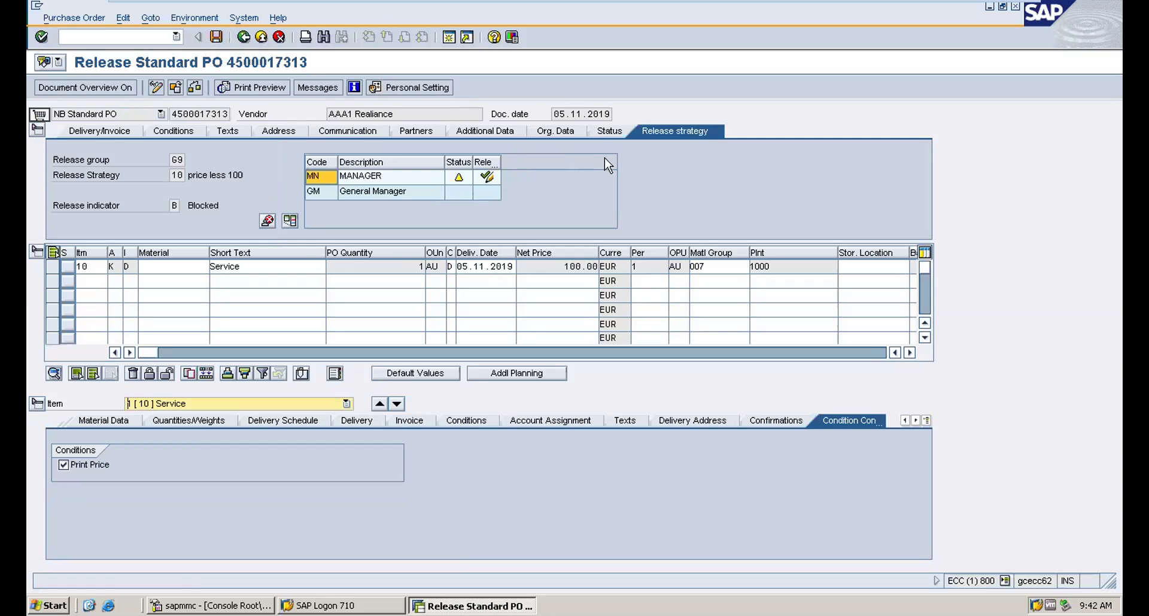
Review the purchase order's header status and the quantity, unit, gross price and cost center of its laptop service line
left_click(606, 133)
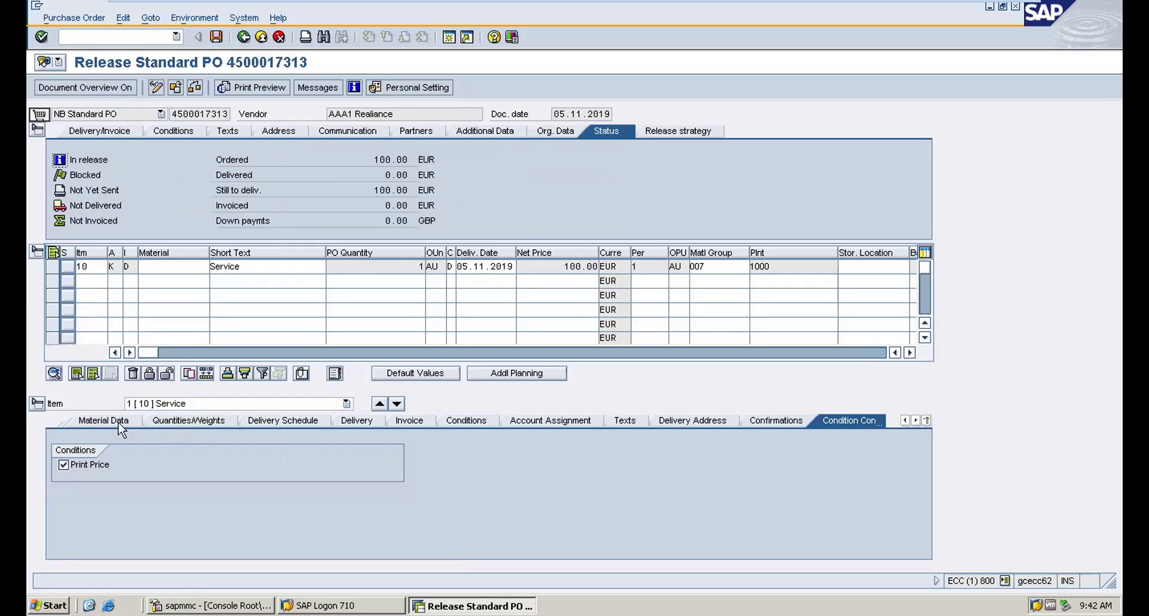
left_click(926, 420)
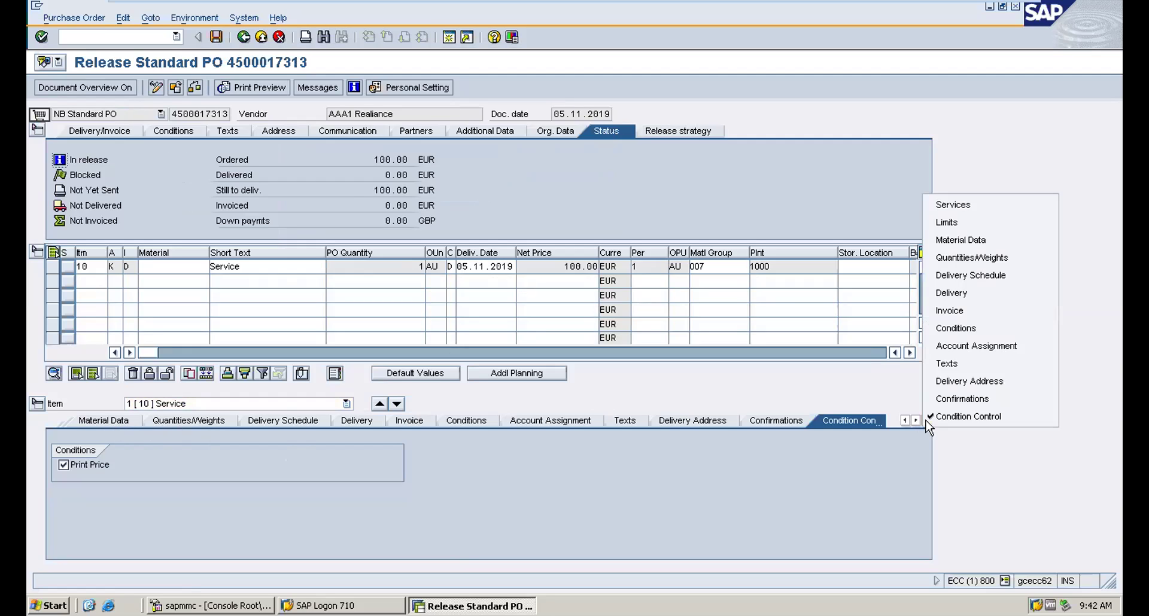
left_click(951, 207)
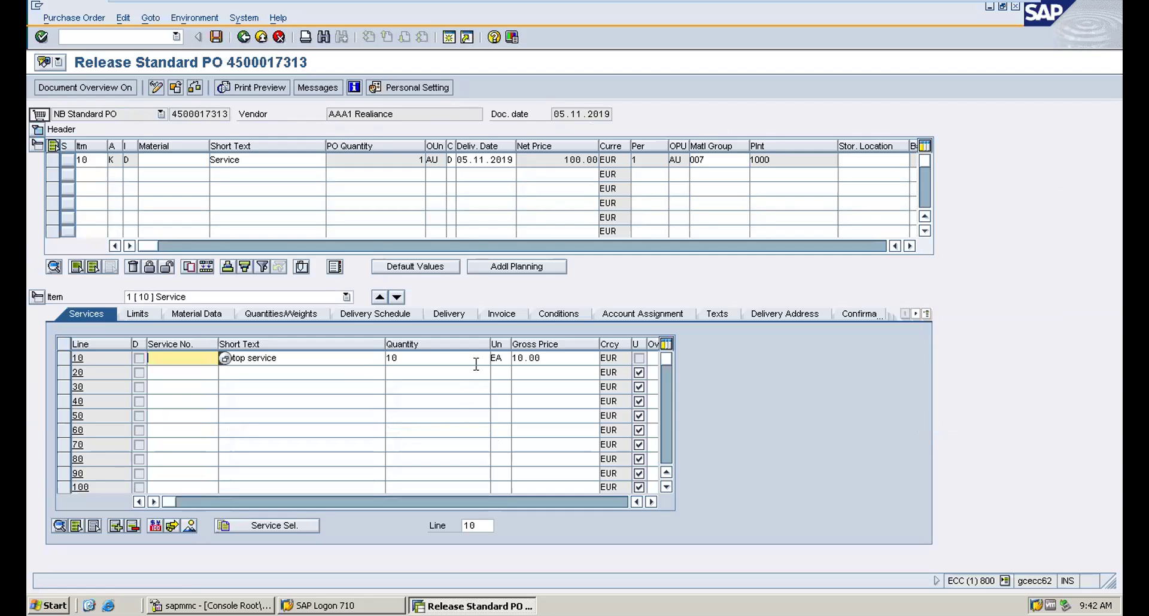
left_click(504, 358)
double_click(504, 358)
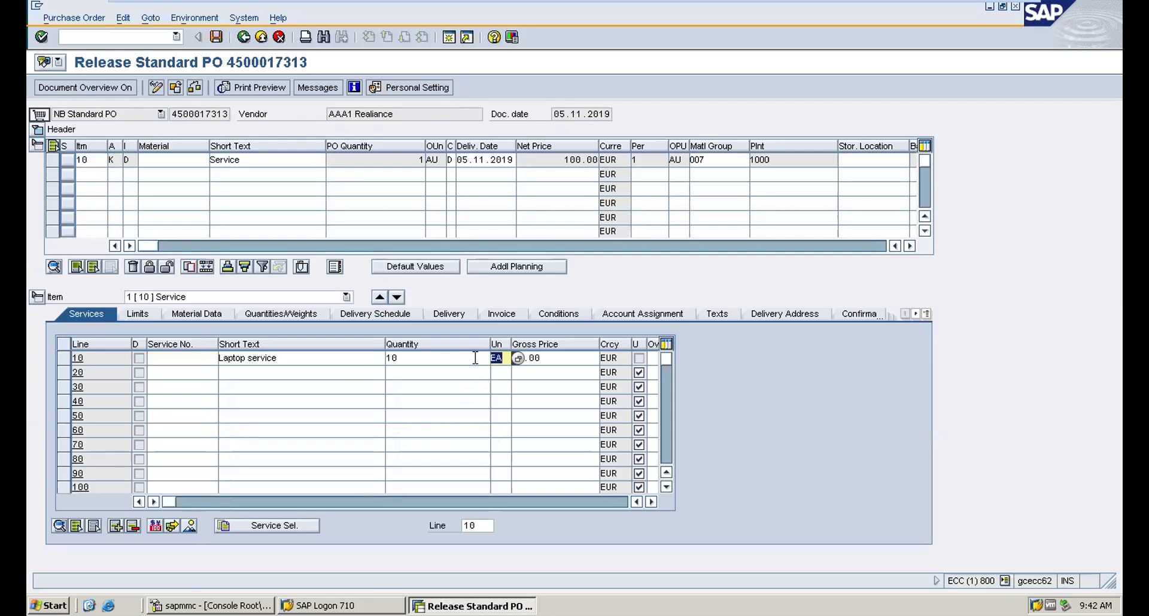
left_click_drag(165, 503, 227, 503)
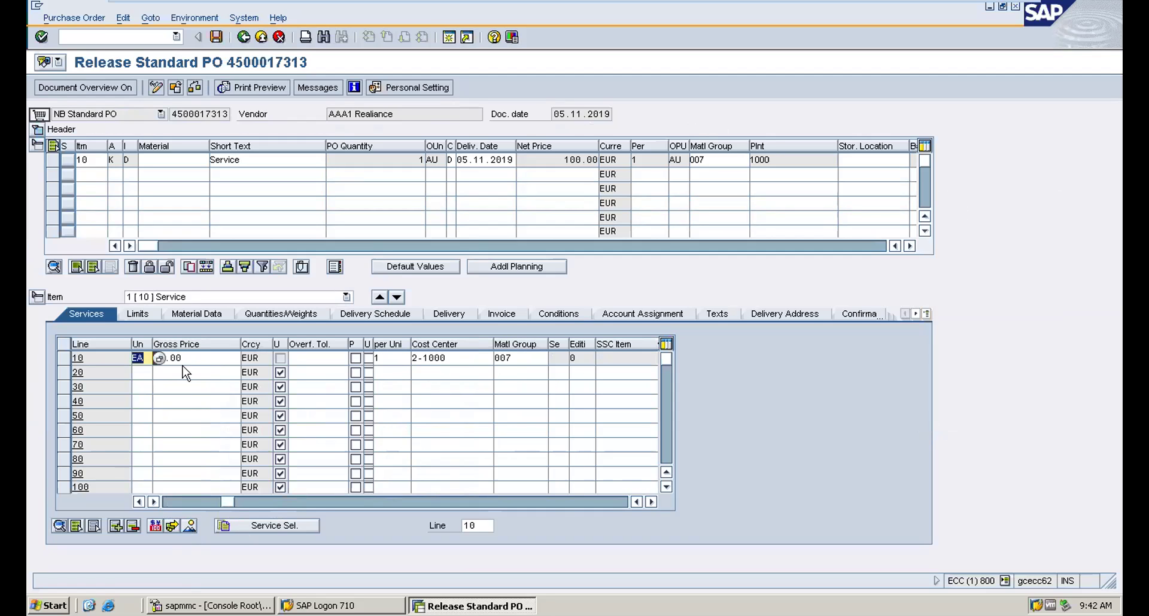
left_click(194, 359)
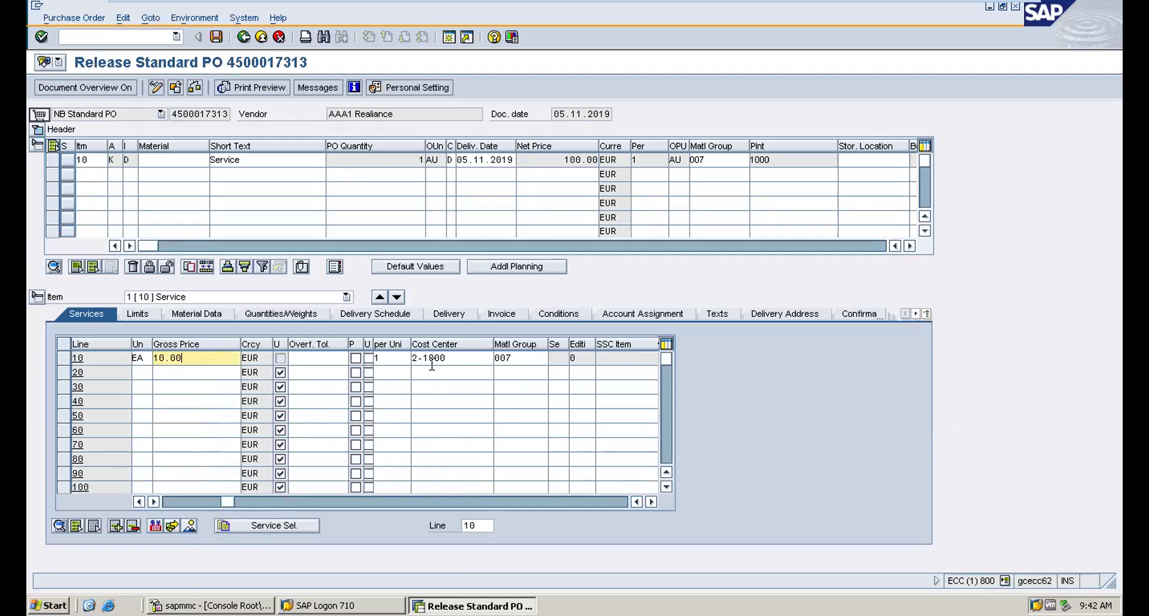
left_click(170, 503)
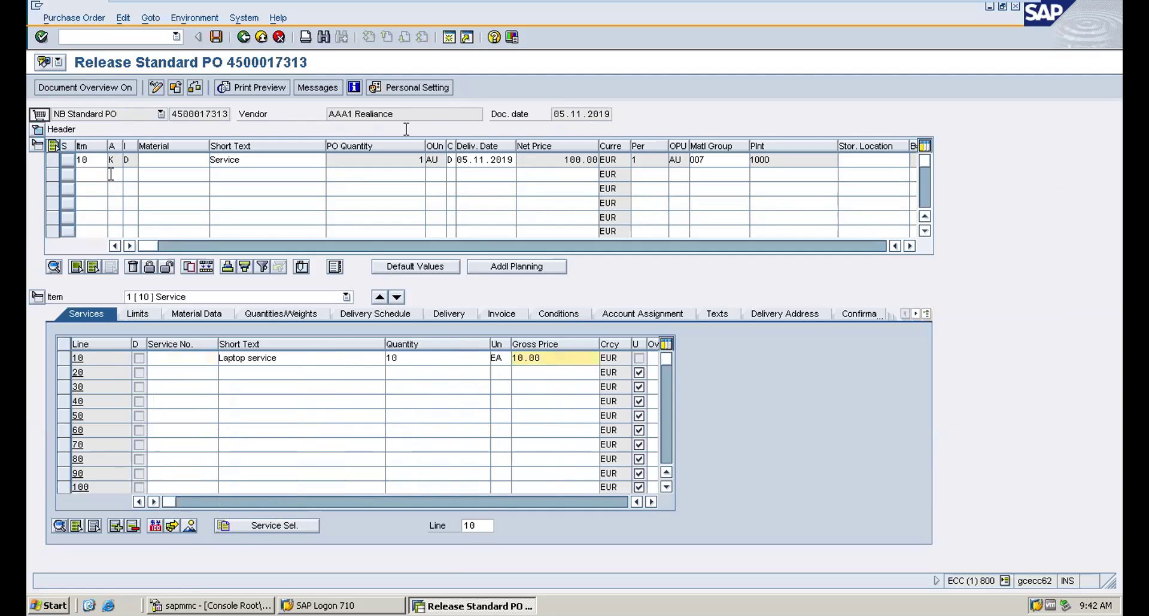
left_click(38, 130)
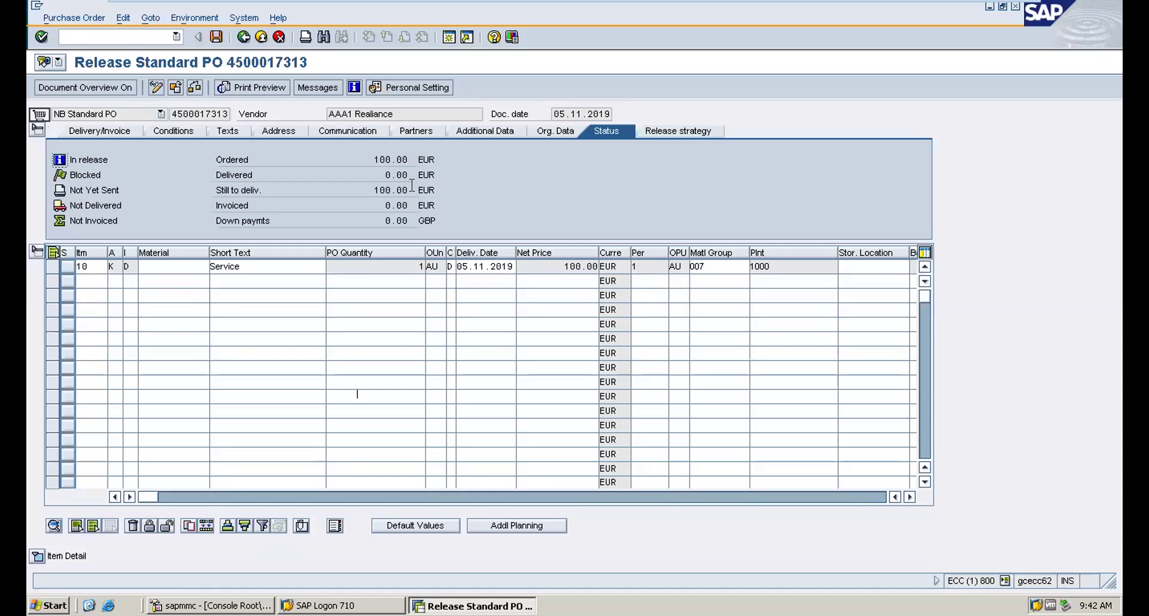
double_click(421, 267)
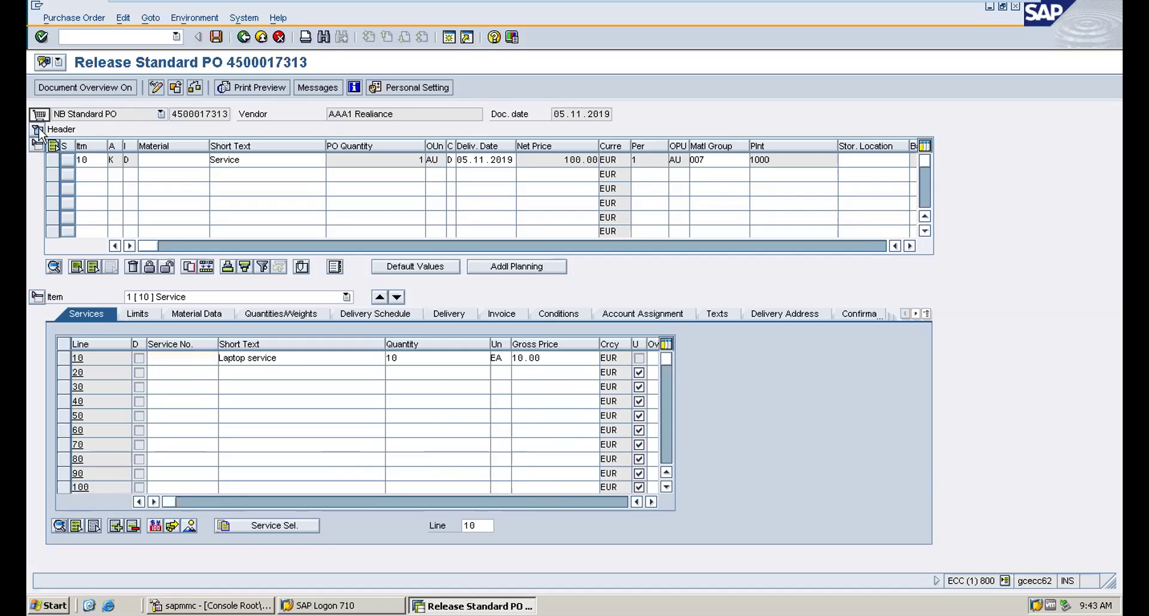
left_click(37, 129)
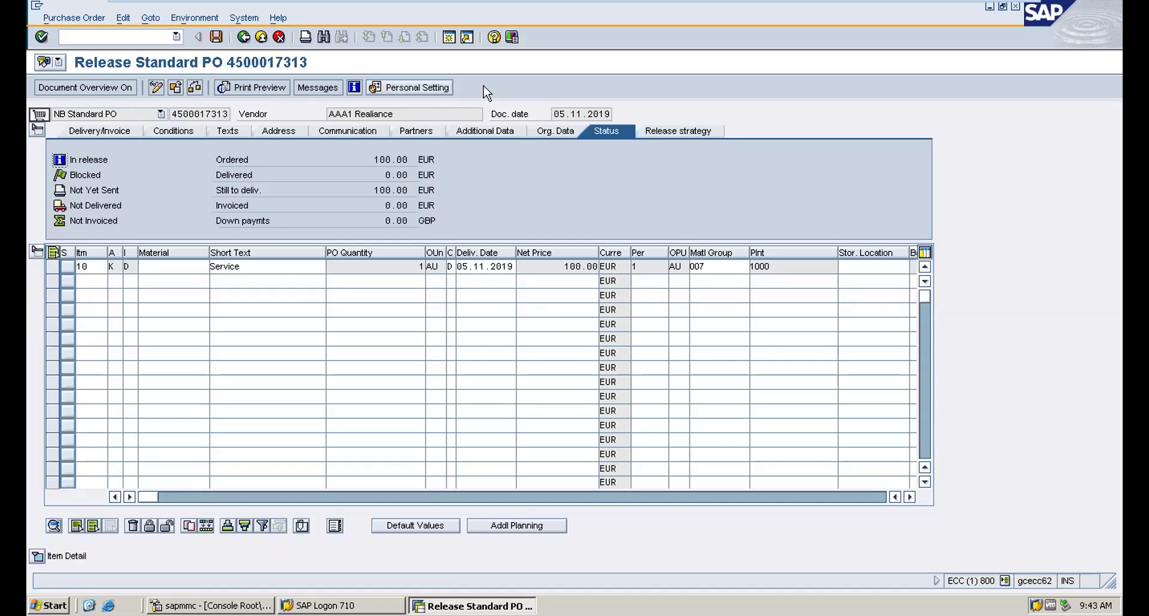
Release the purchase order with codes MN (Manager) and GM (General Manager), and save it despite the issued system messages
left_click(689, 133)
left_click(487, 177)
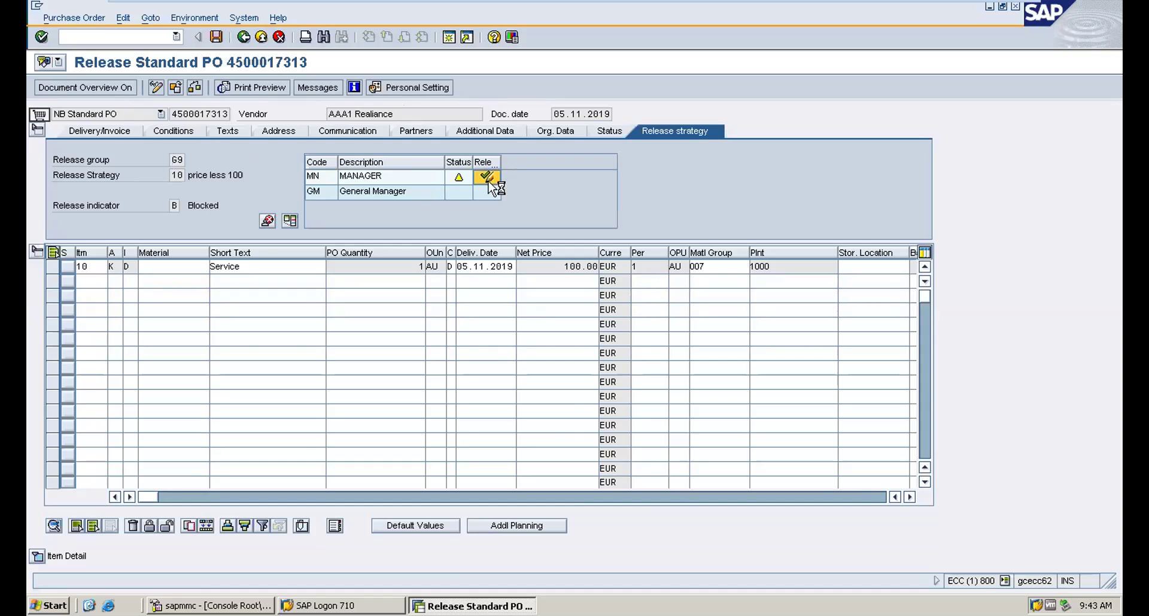
left_click(485, 192)
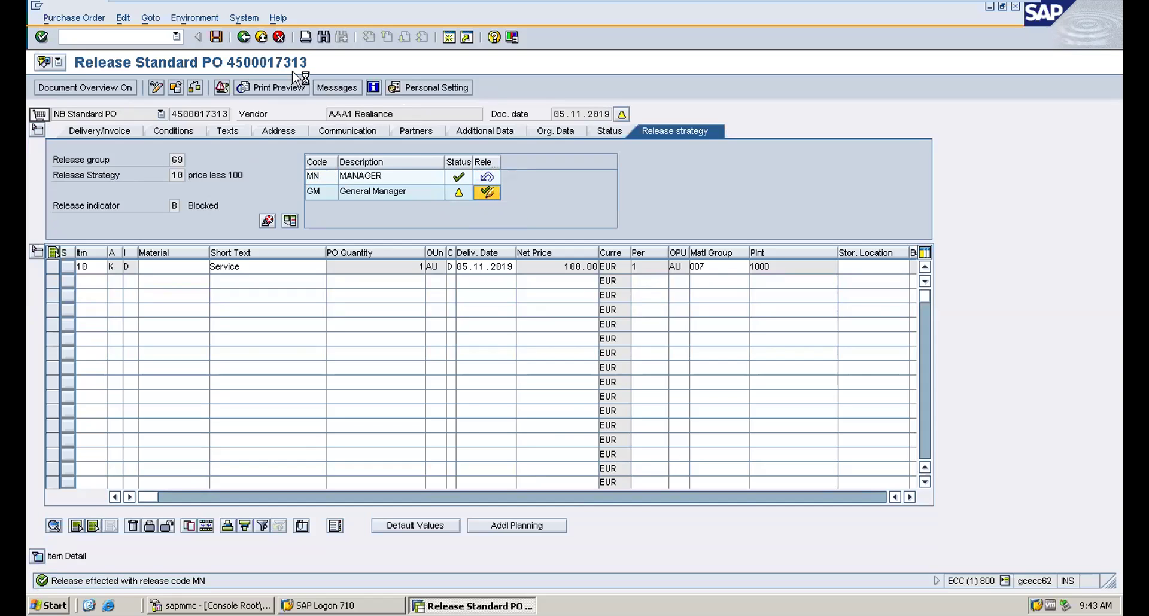
left_click(217, 38)
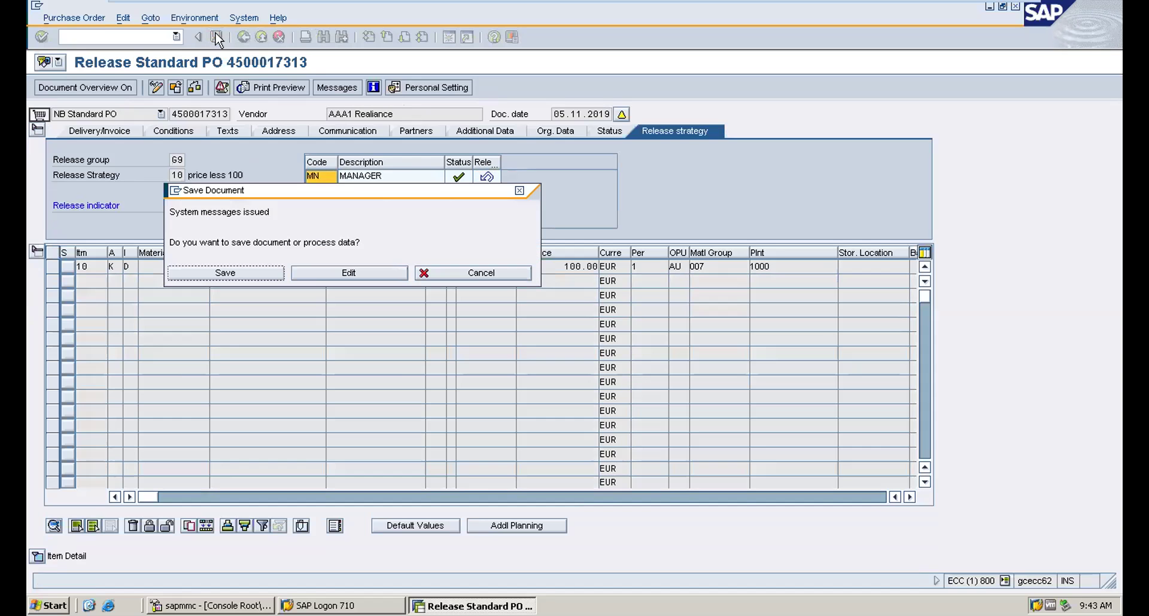
left_click(259, 274)
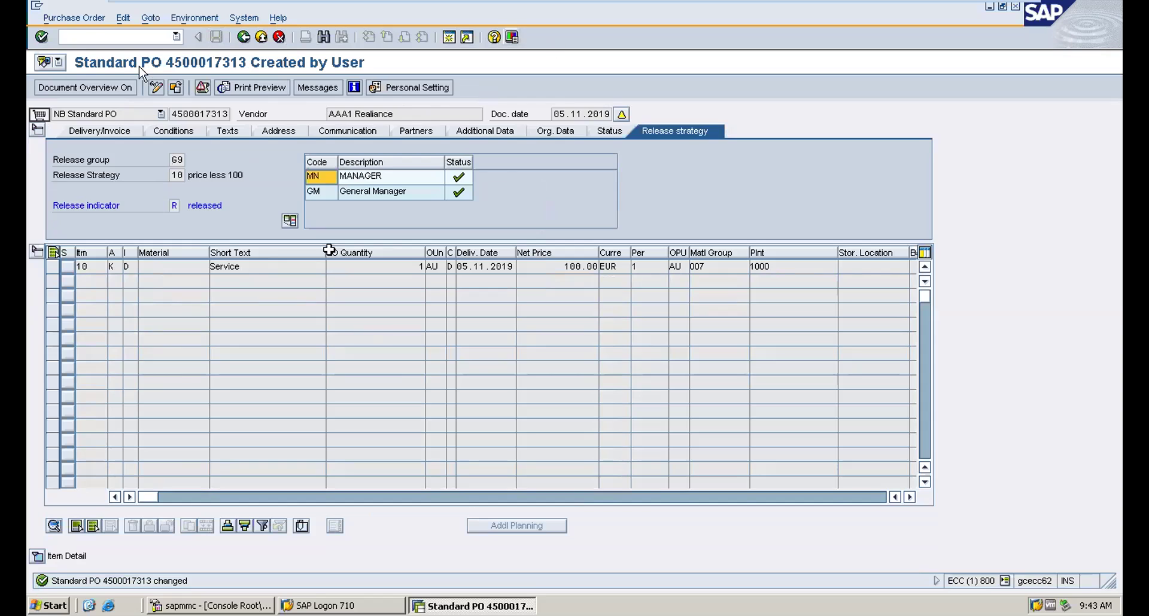
Examine the service item's details and pricing conditions in the released purchase order
left_click(76, 35)
left_click_drag(172, 114, 266, 114)
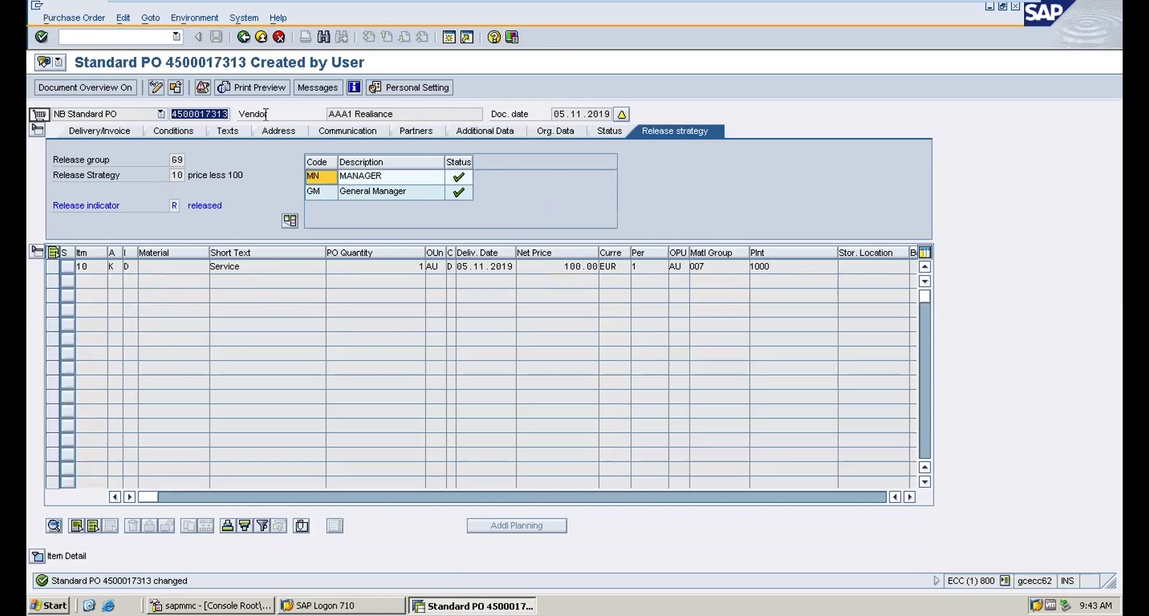
key("ctrl+c")
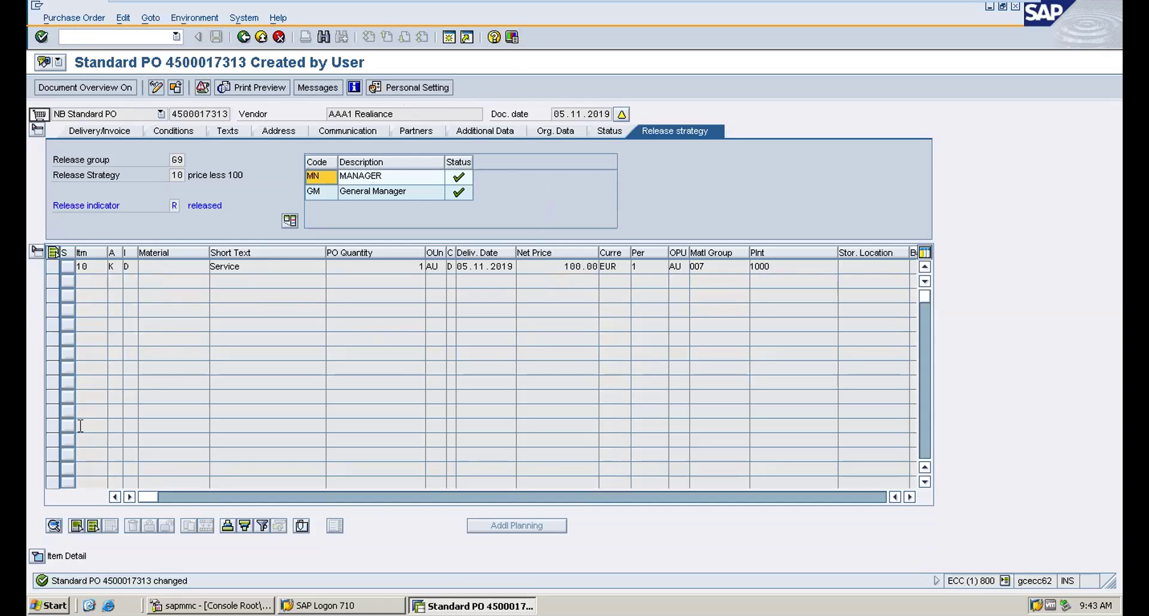
left_click(36, 556)
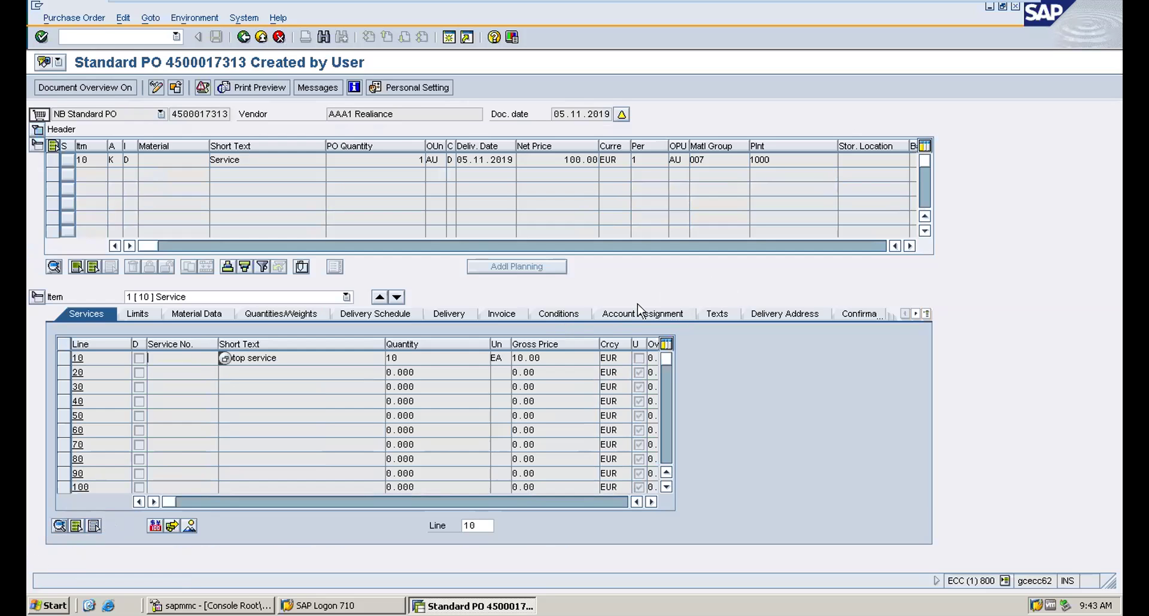
left_click(551, 316)
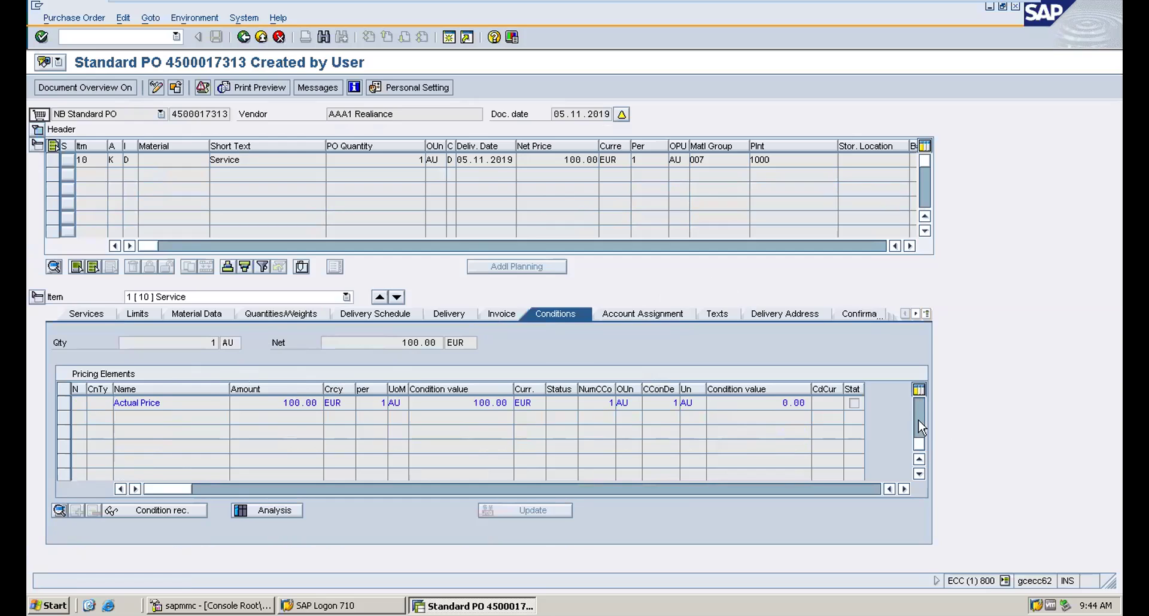
left_click(918, 419)
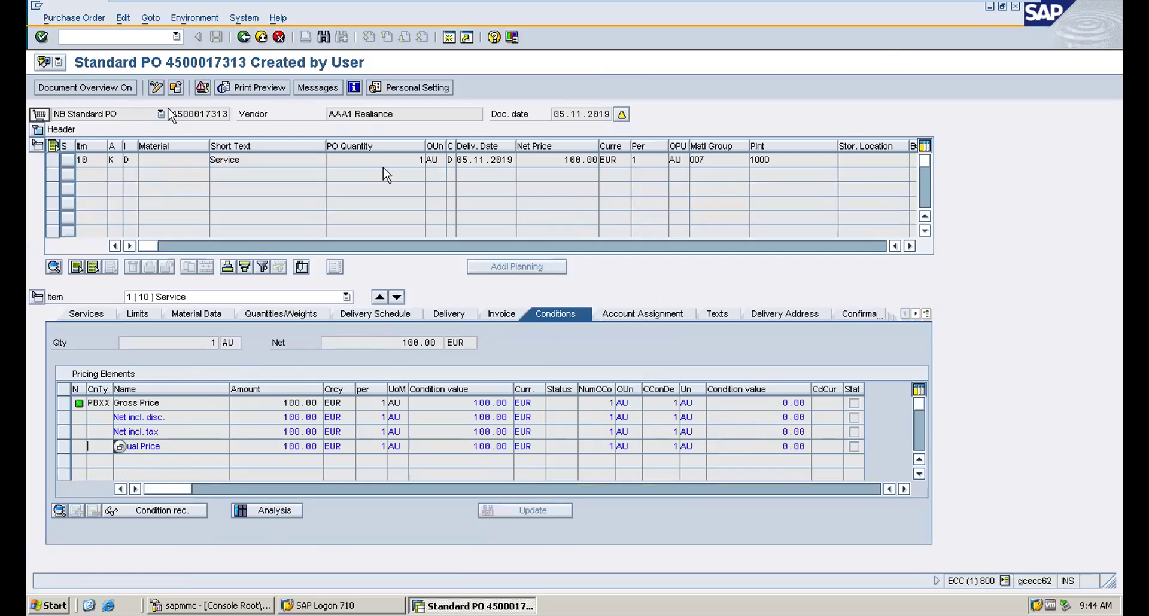
Copy the purchase order number and start service entry transaction ML81N
left_click_drag(172, 114, 284, 115)
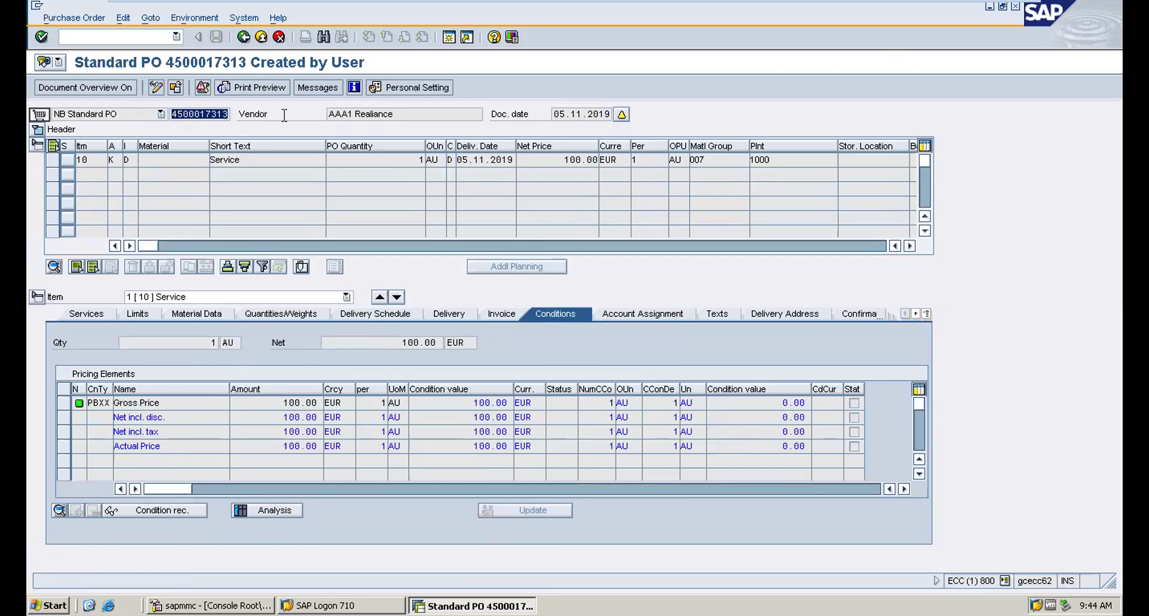
key("ctrl+c")
left_click(85, 36)
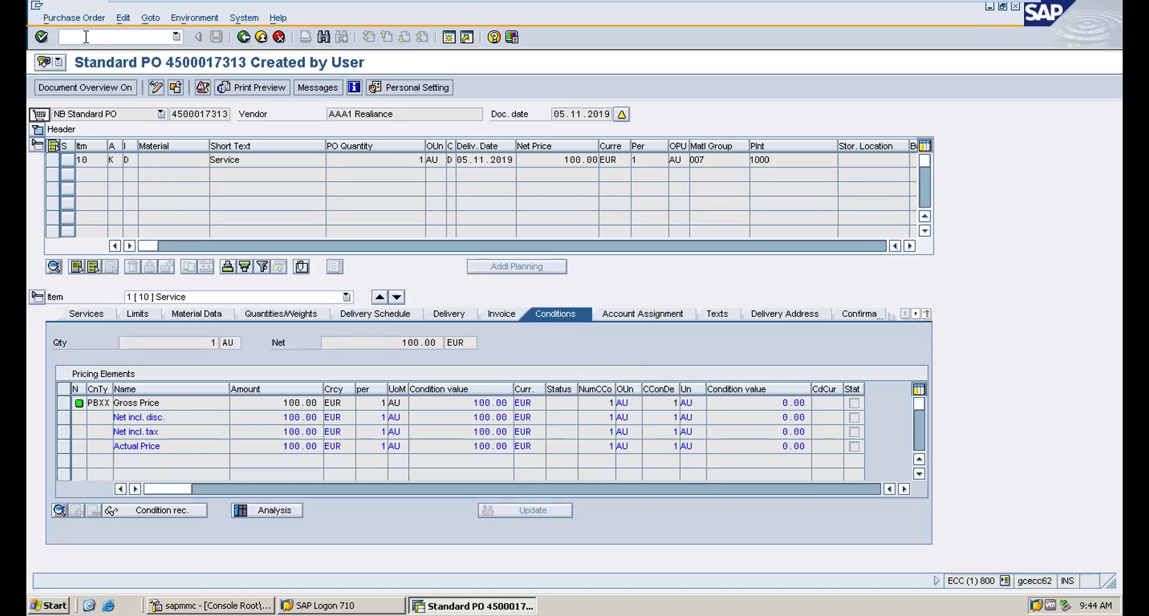
type("/nml81n")
key("Return")
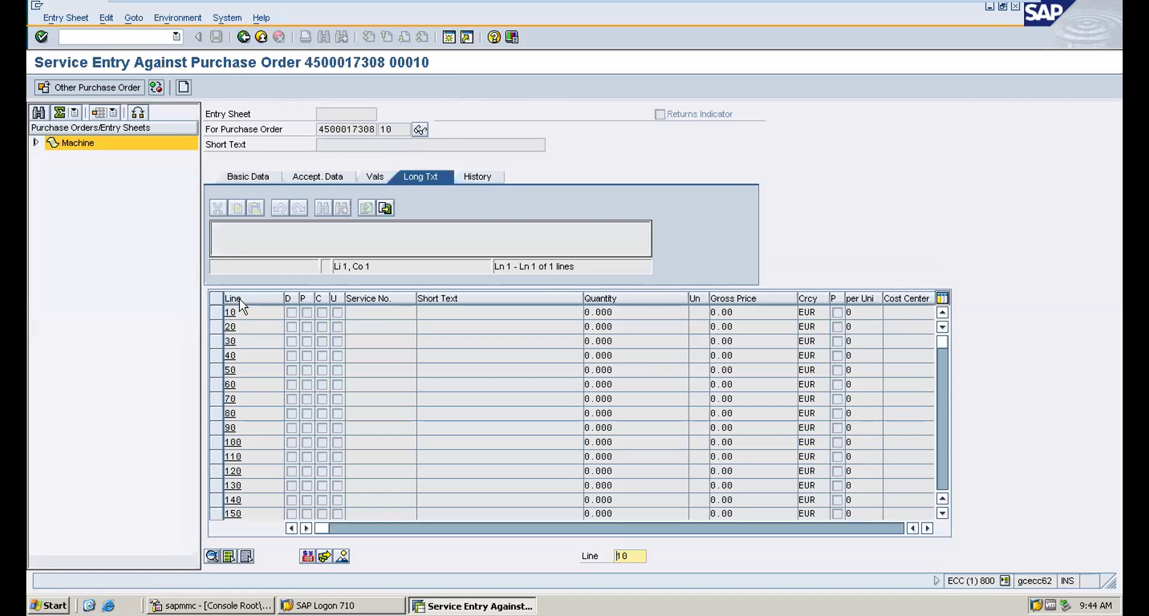
Load the copied purchase order for service entry and create an entry sheet with short text Laptop services
left_click(92, 93)
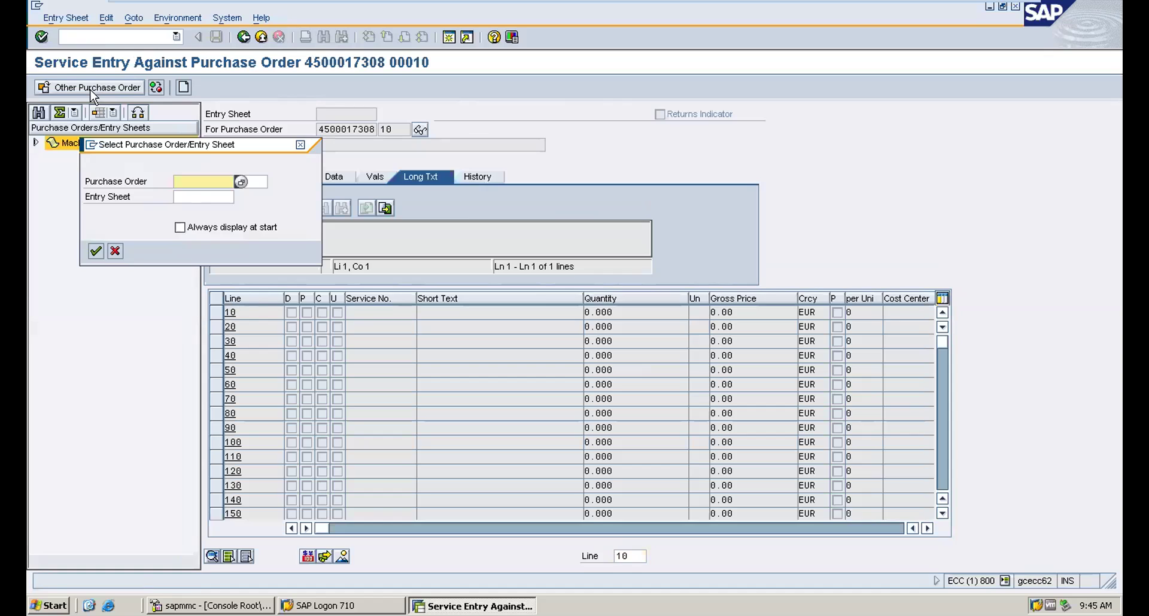
key("ctrl+v")
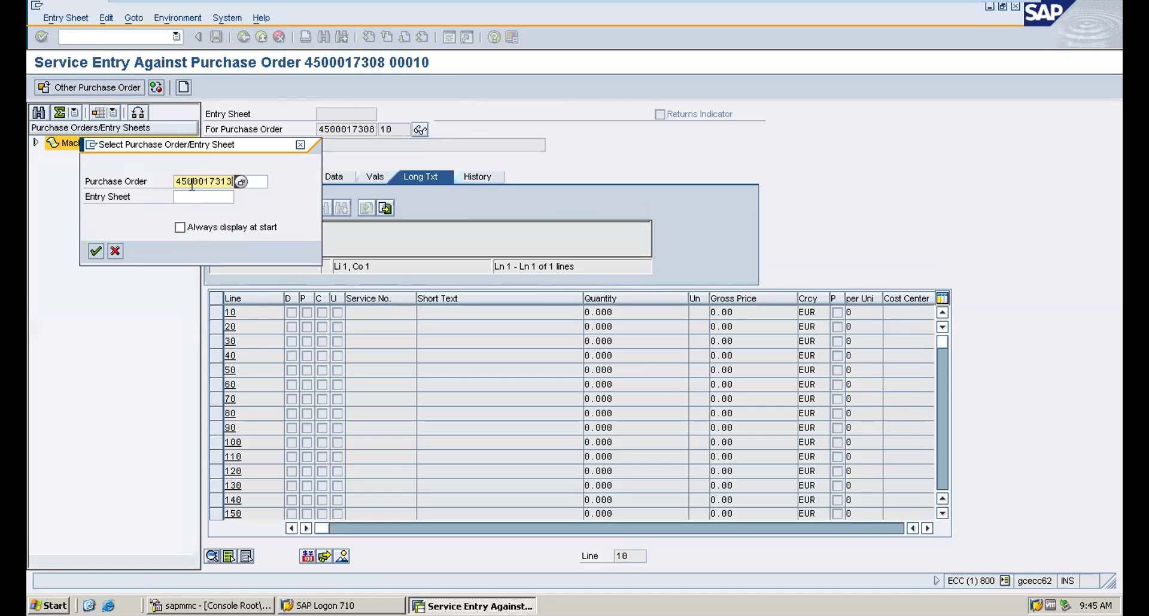
key("Return")
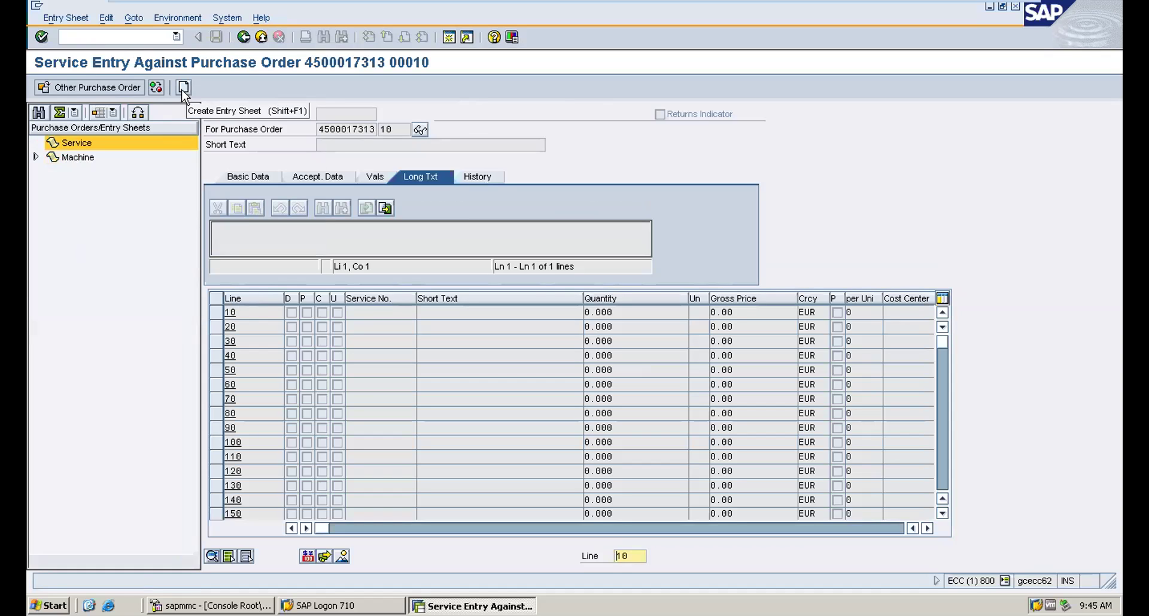
left_click(183, 88)
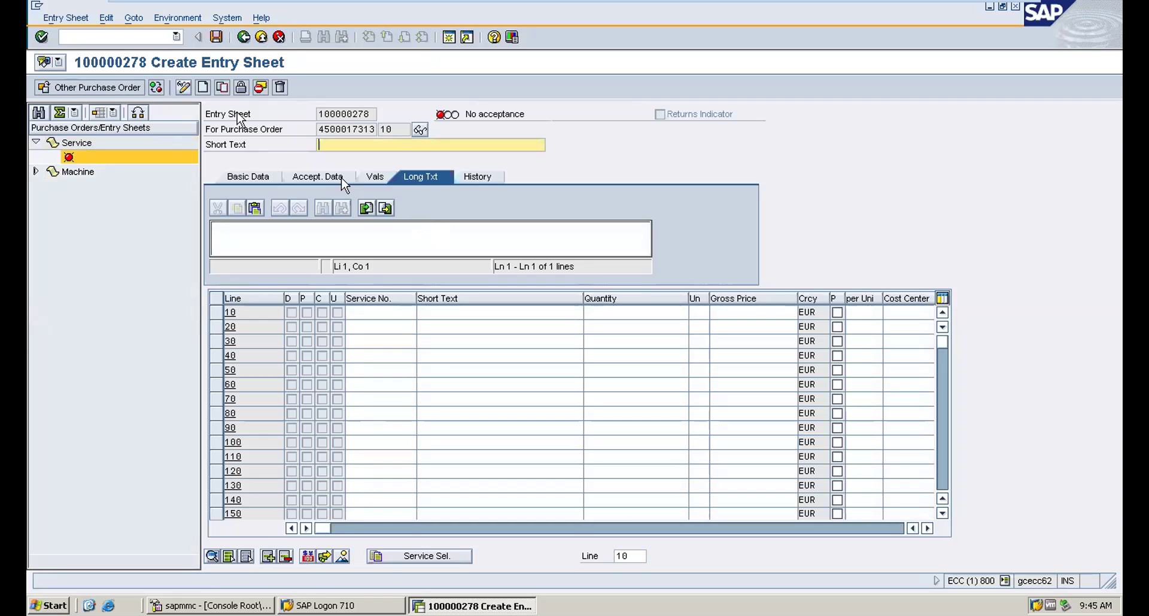
type("Laptop services")
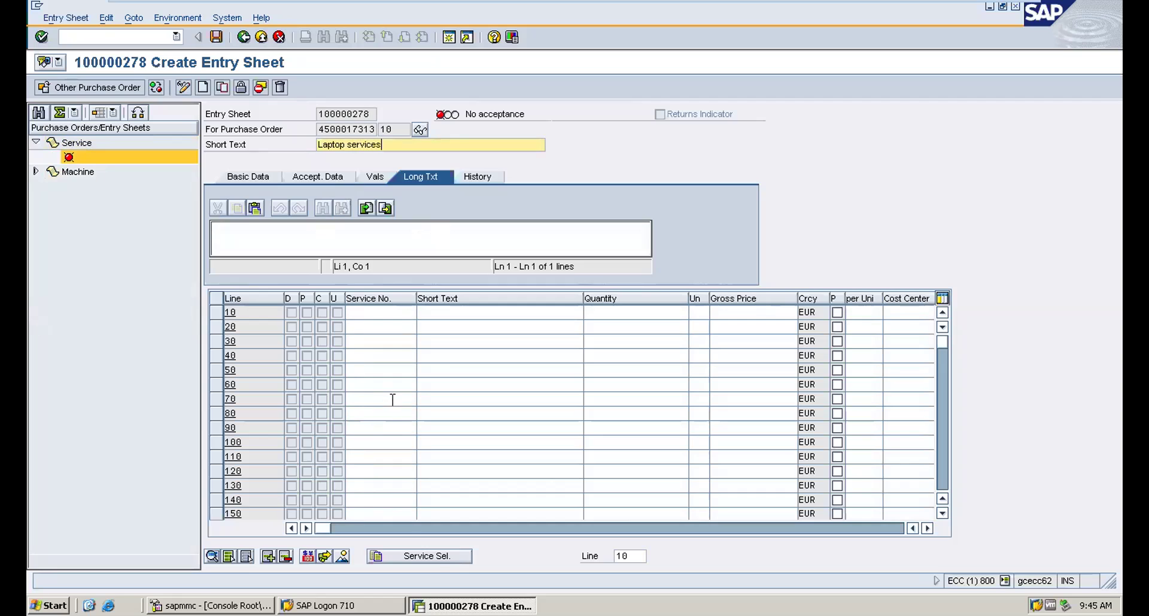
Call up the service selection from the current purchase order, item 10, without adopting the full quantity
left_click(411, 557)
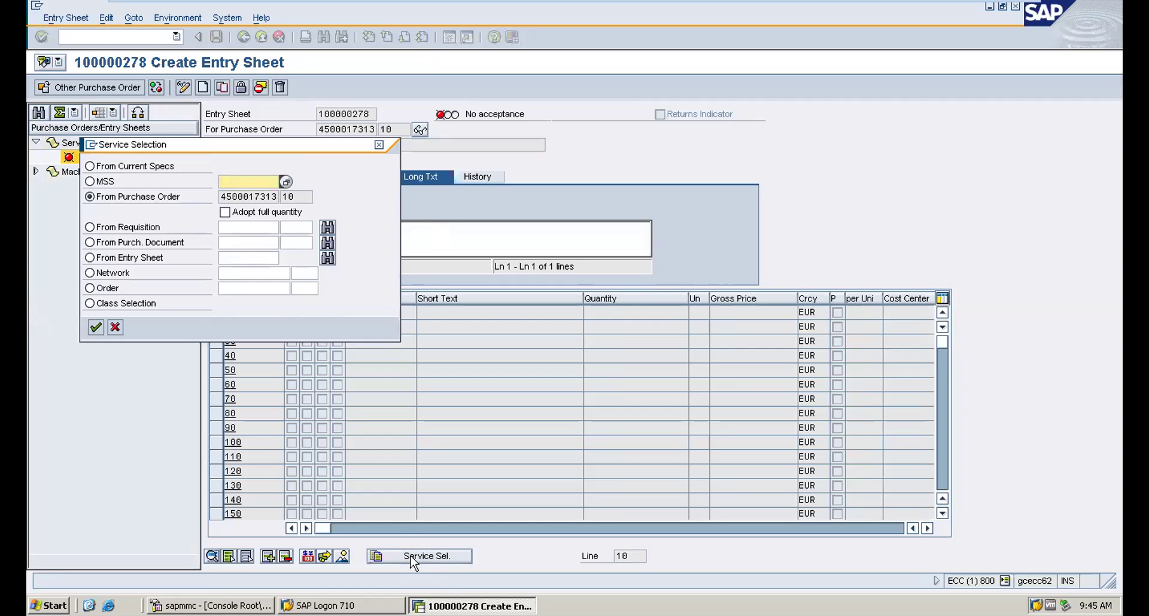
left_click(222, 196)
left_click_drag(221, 196, 277, 196)
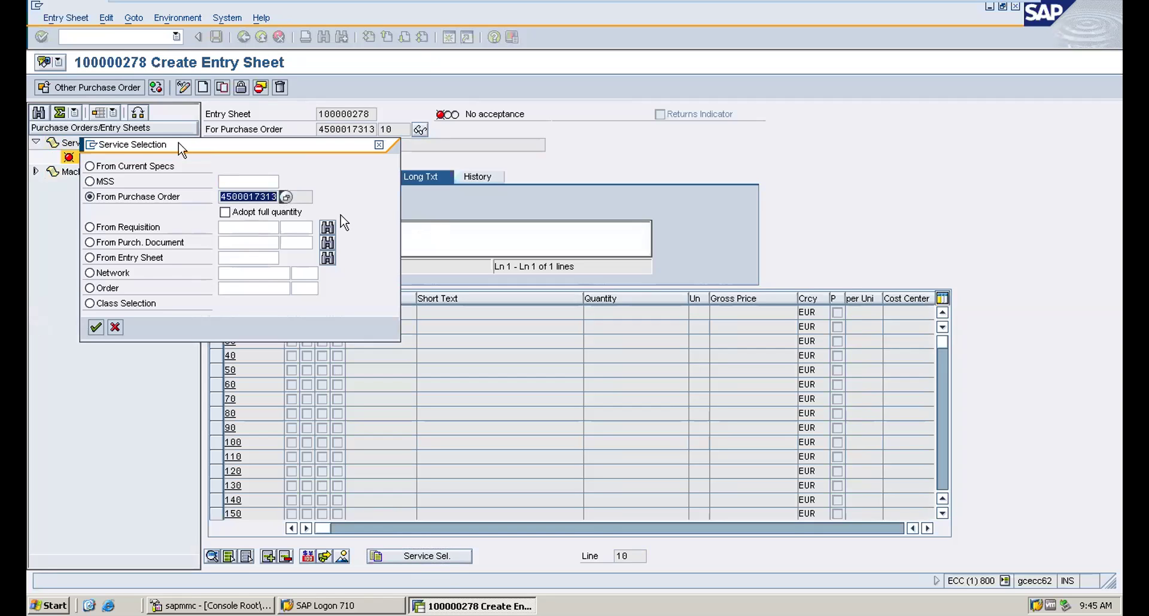
left_click(309, 195)
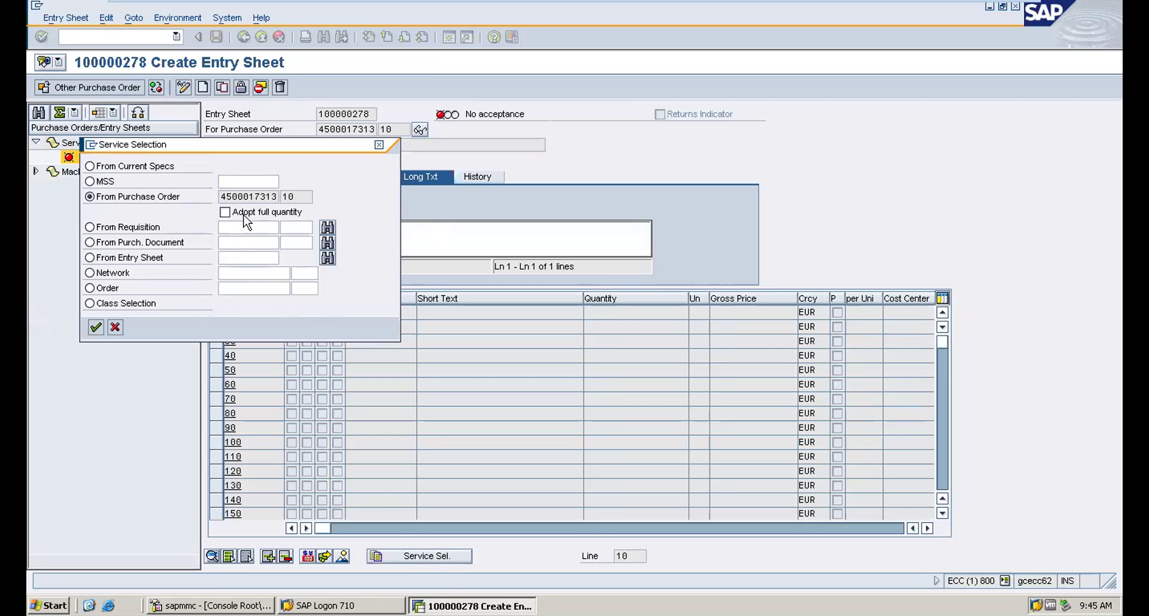
left_click(95, 327)
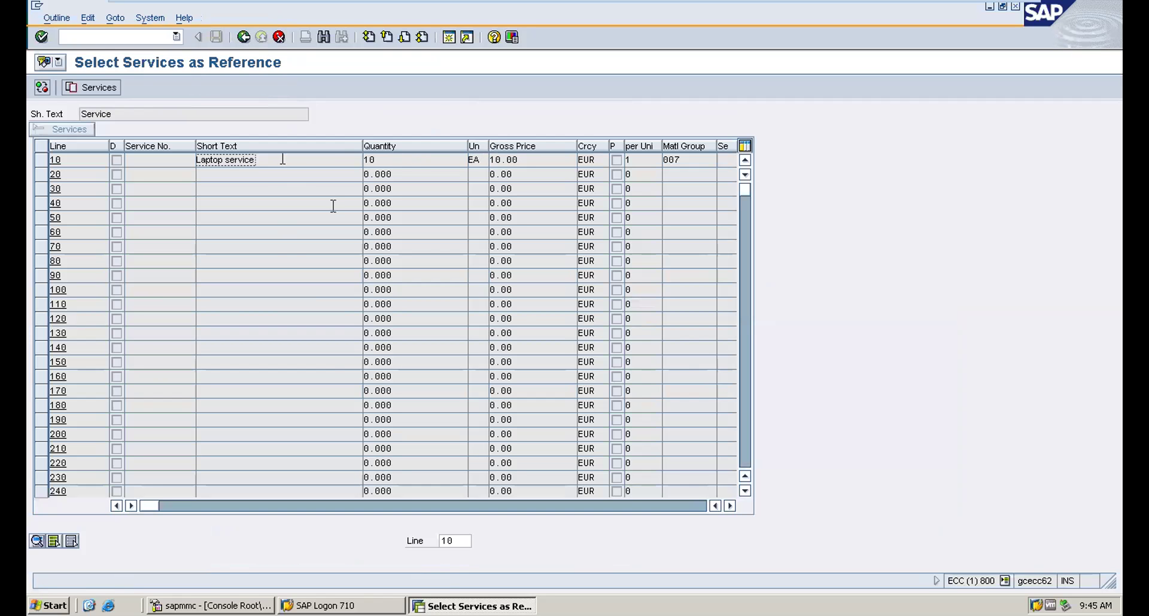
Check the values of reference line 10, Laptop service, and transfer the line into the entry sheet
left_click_drag(279, 159, 138, 142)
double_click(392, 160)
double_click(543, 160)
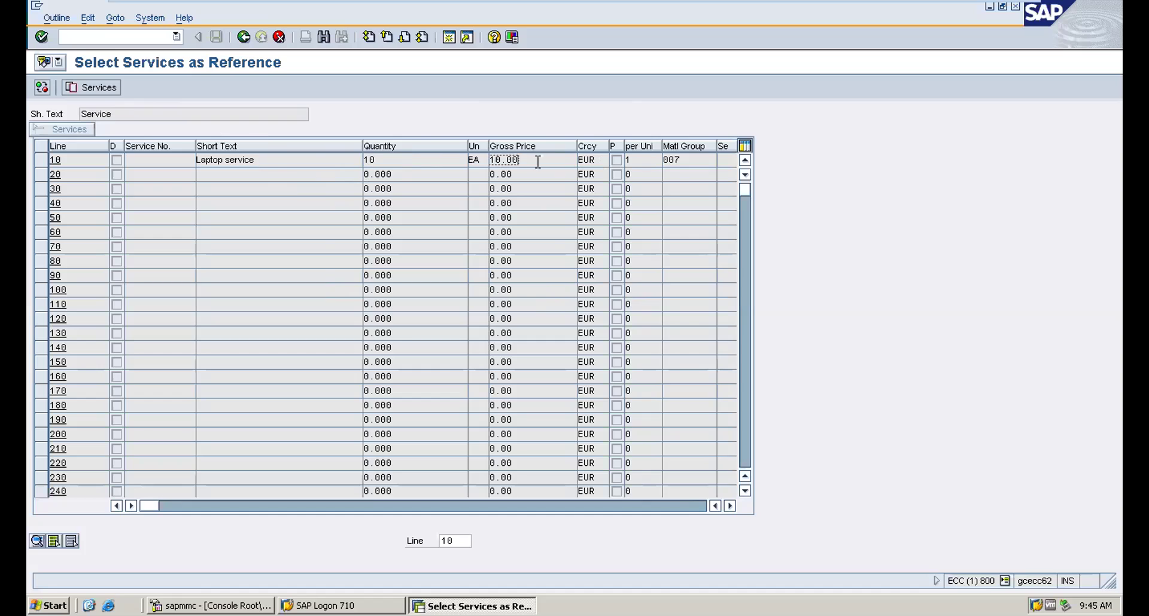
double_click(631, 160)
left_click(82, 93)
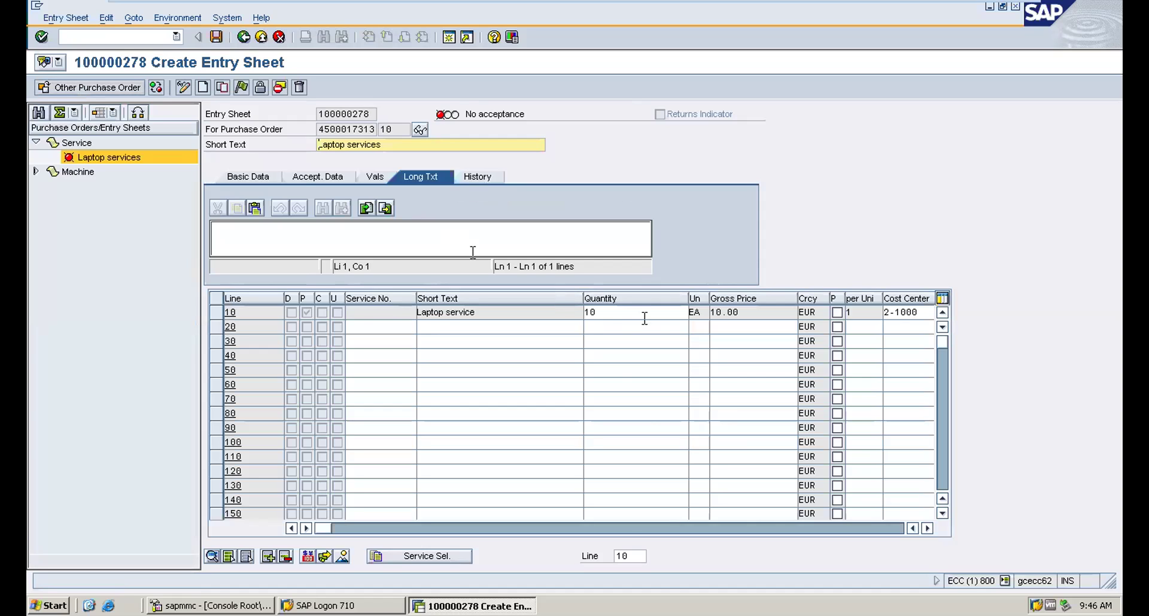
Keep the quantity of 10 for the Laptop service line, release the entry sheet with release code CR, and save it
left_click_drag(611, 312, 557, 310)
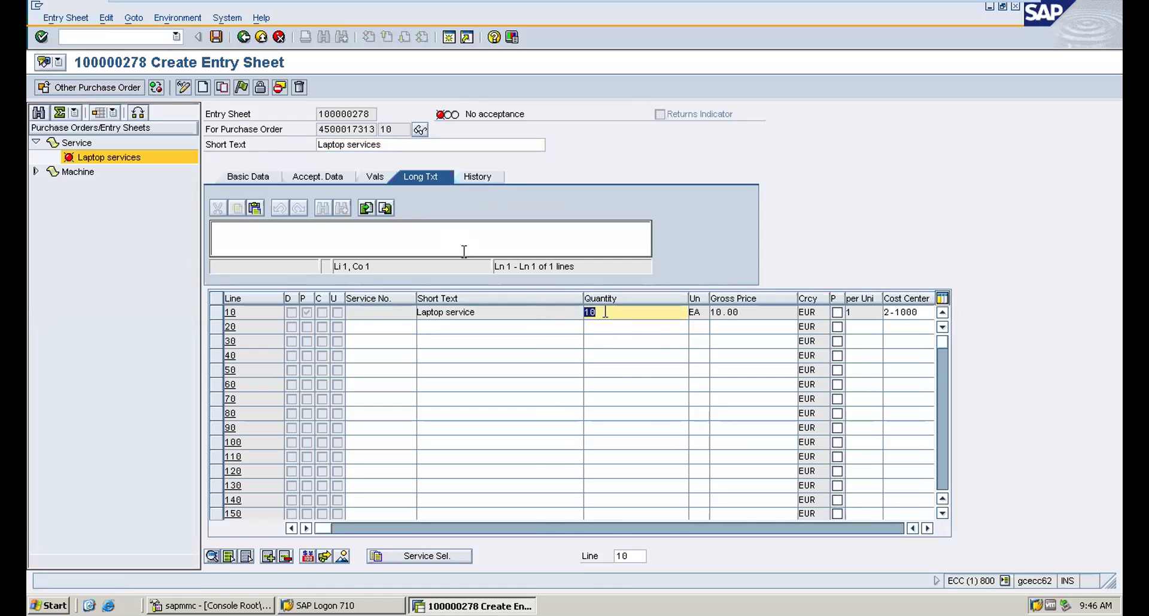
left_click(241, 90)
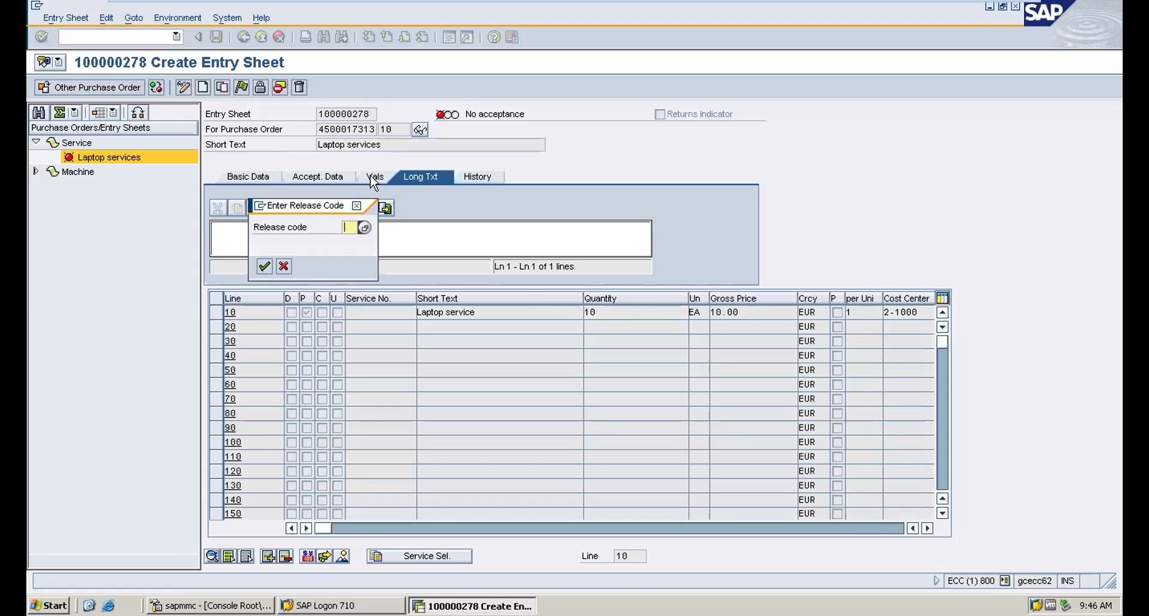
type("CR")
key("Return")
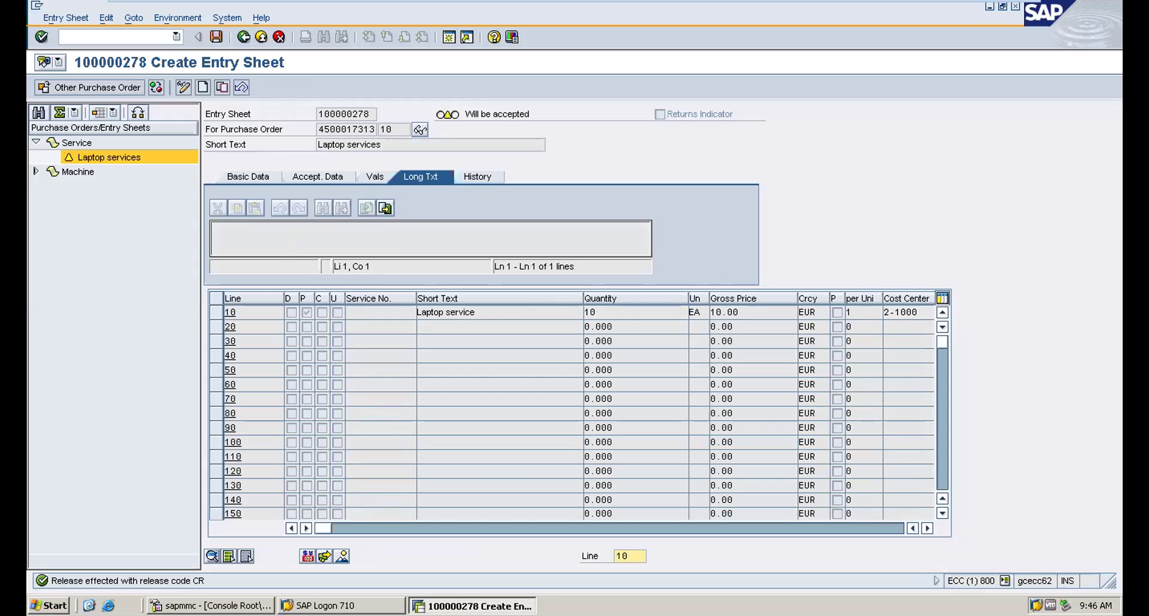
left_click(216, 37)
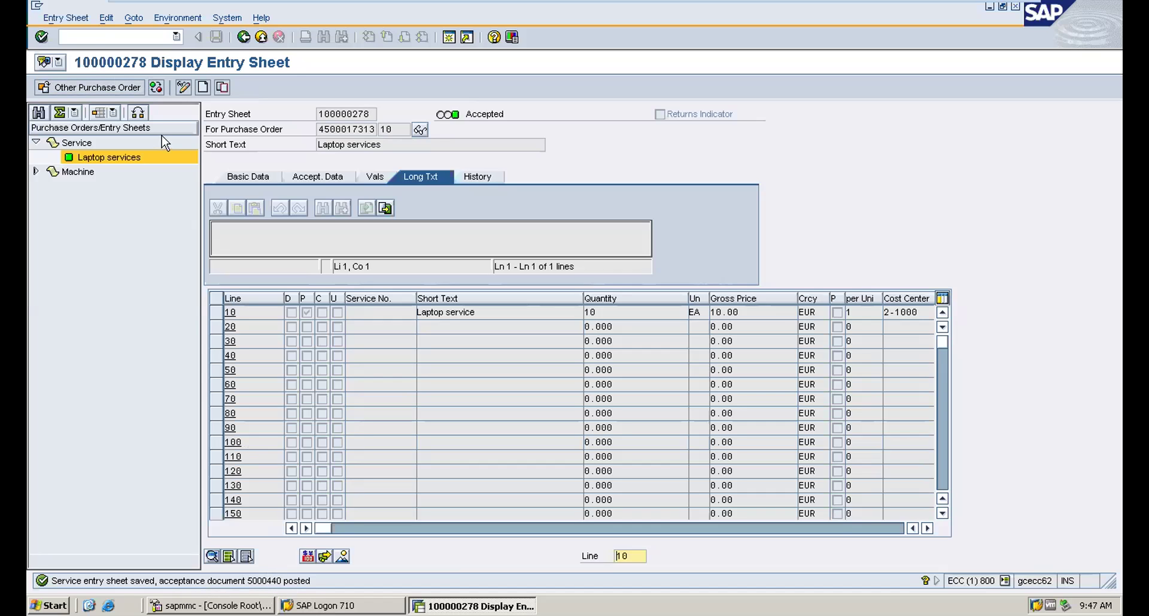
Leave the entry sheet and start the goods receipt transaction for purchase orders
left_click(82, 37)
type("/nml81n")
key("Return")
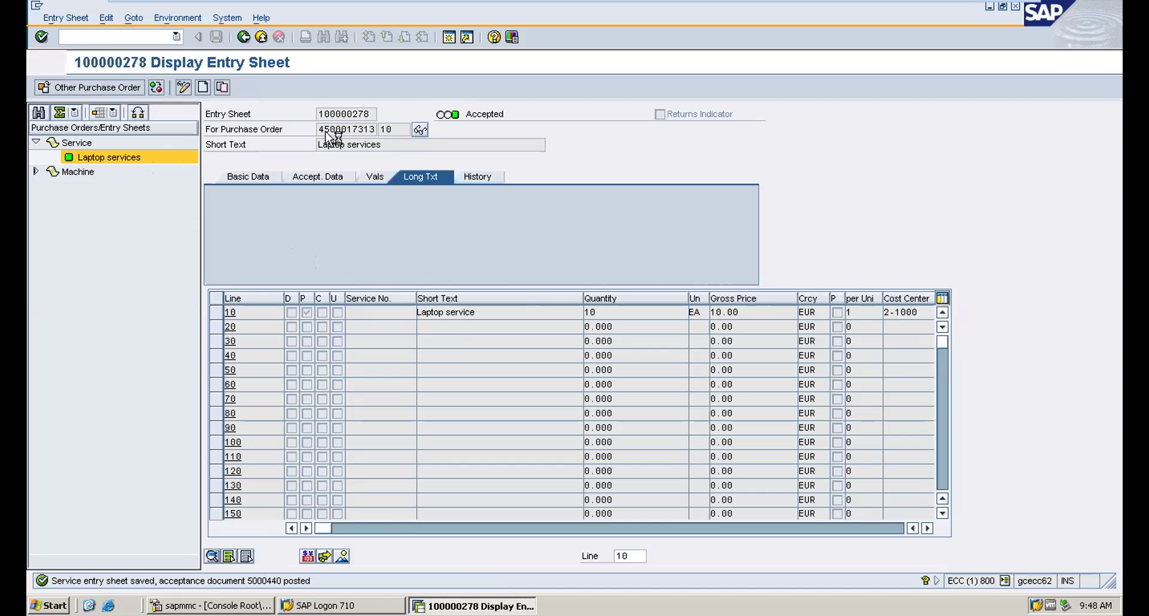
Switch to the sapmmc console, refresh the ABAP WP Table to check the work processes, and minimize the console
left_click(210, 608)
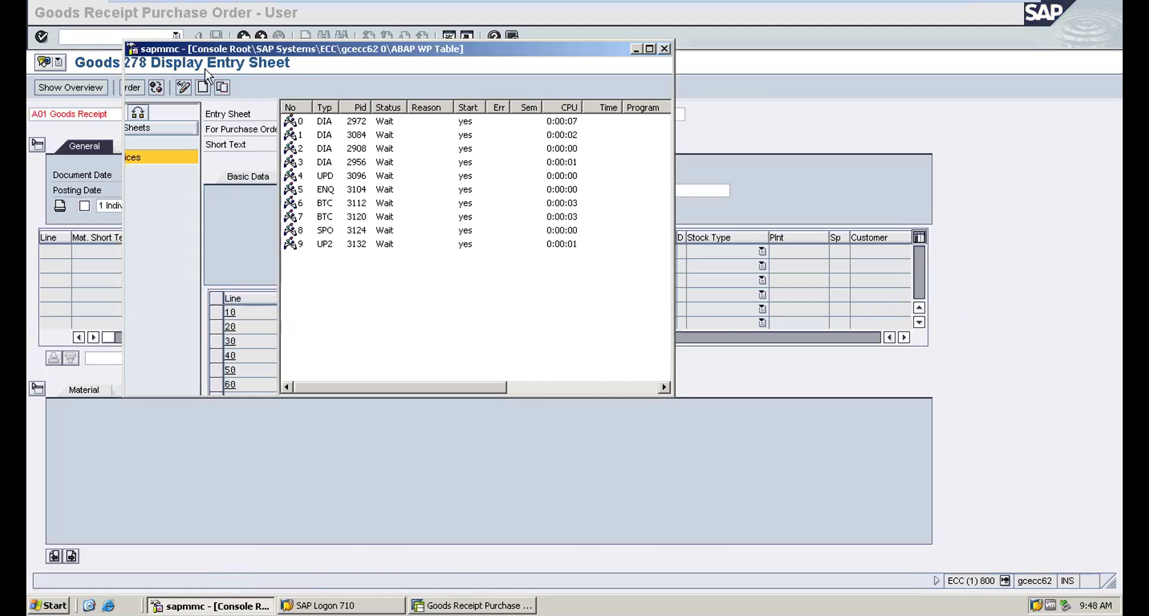
left_click(198, 87)
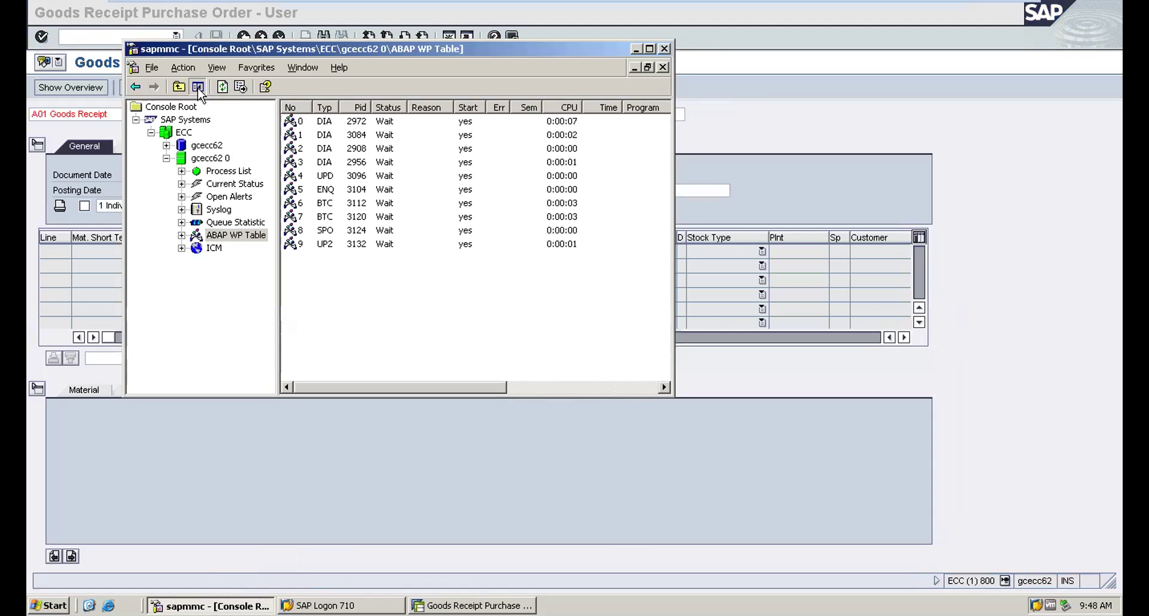
left_click(219, 90)
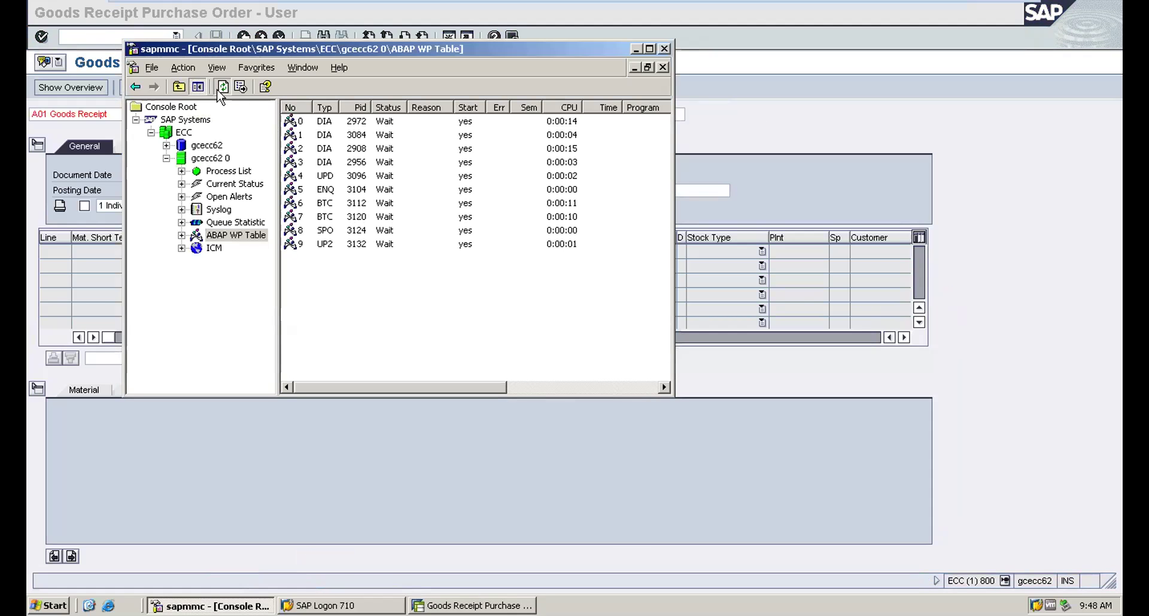
left_click(636, 50)
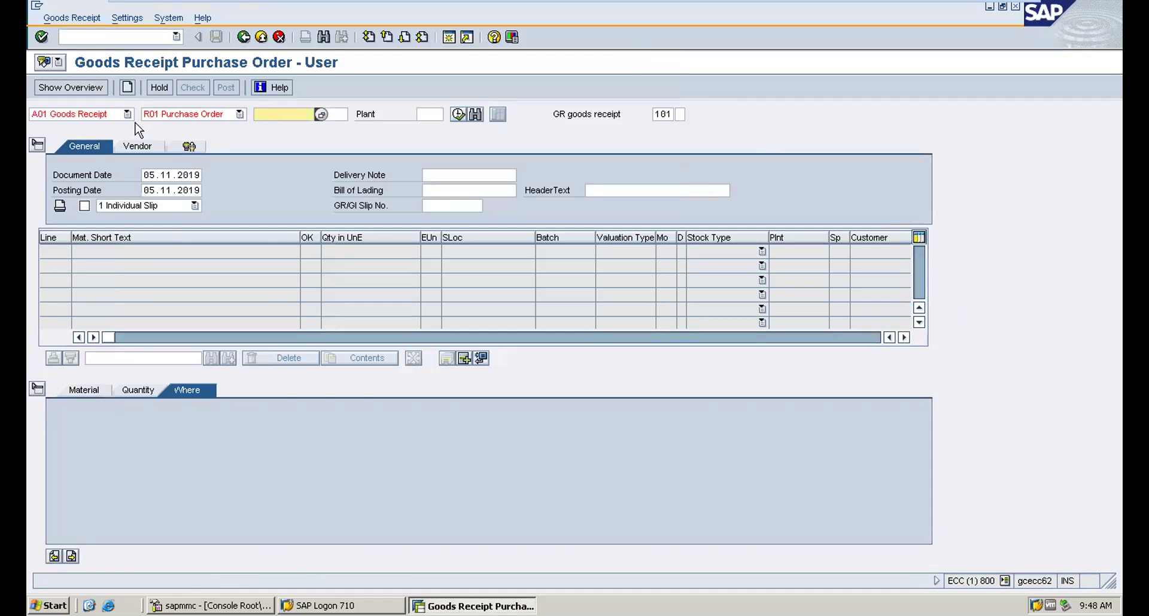
Display material document 5000440 and check the movement type and its sign in the item details
left_click(123, 114)
left_click(81, 166)
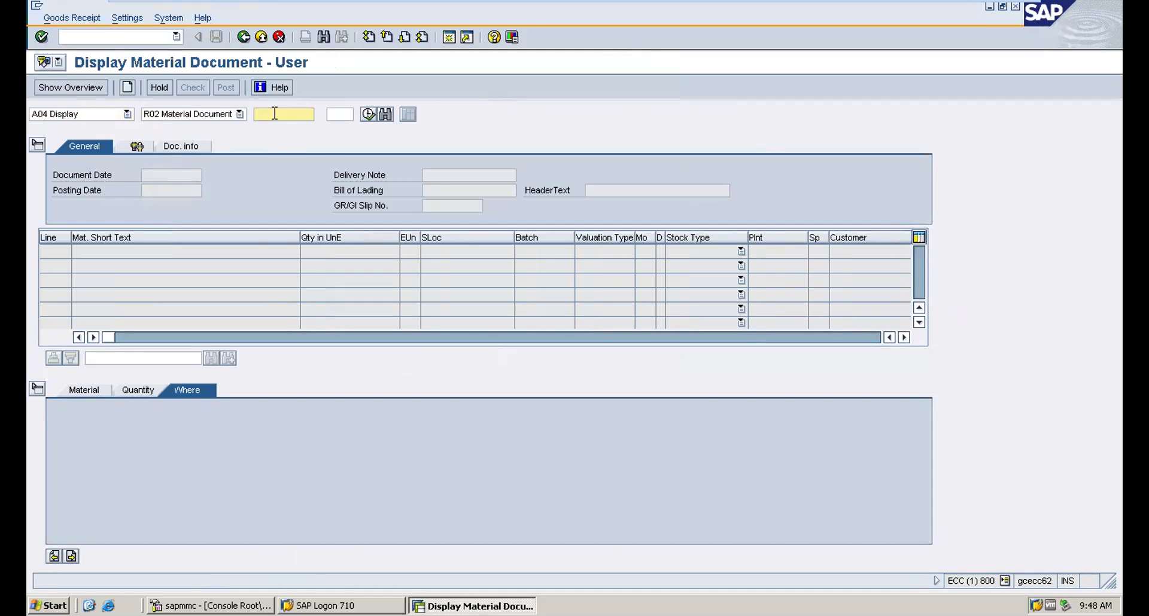
type("5000440")
key("Return")
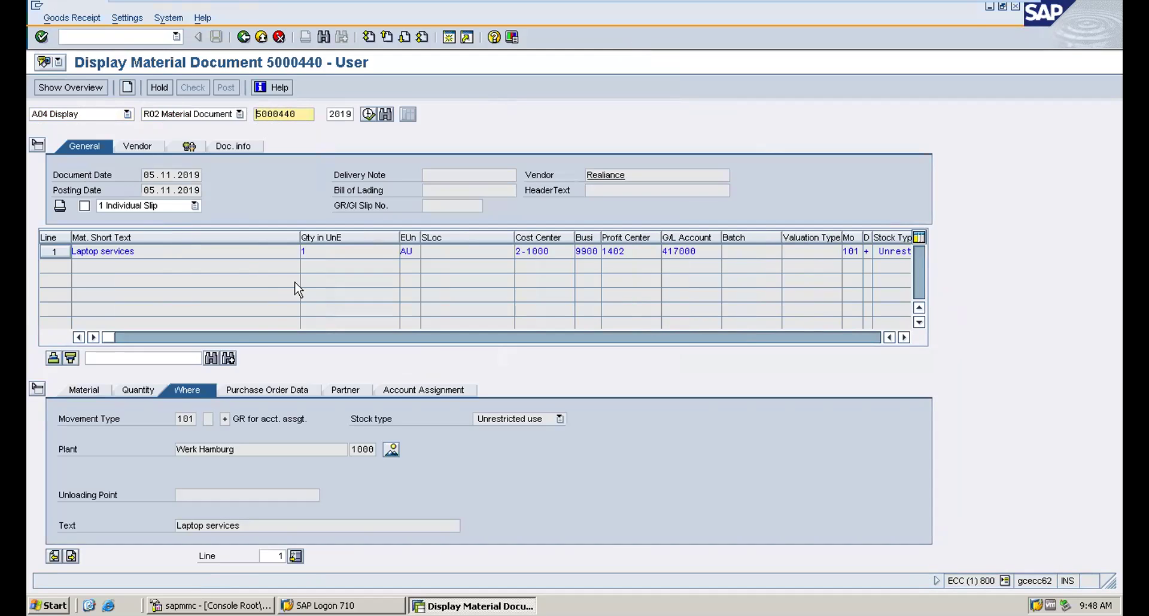
double_click(186, 419)
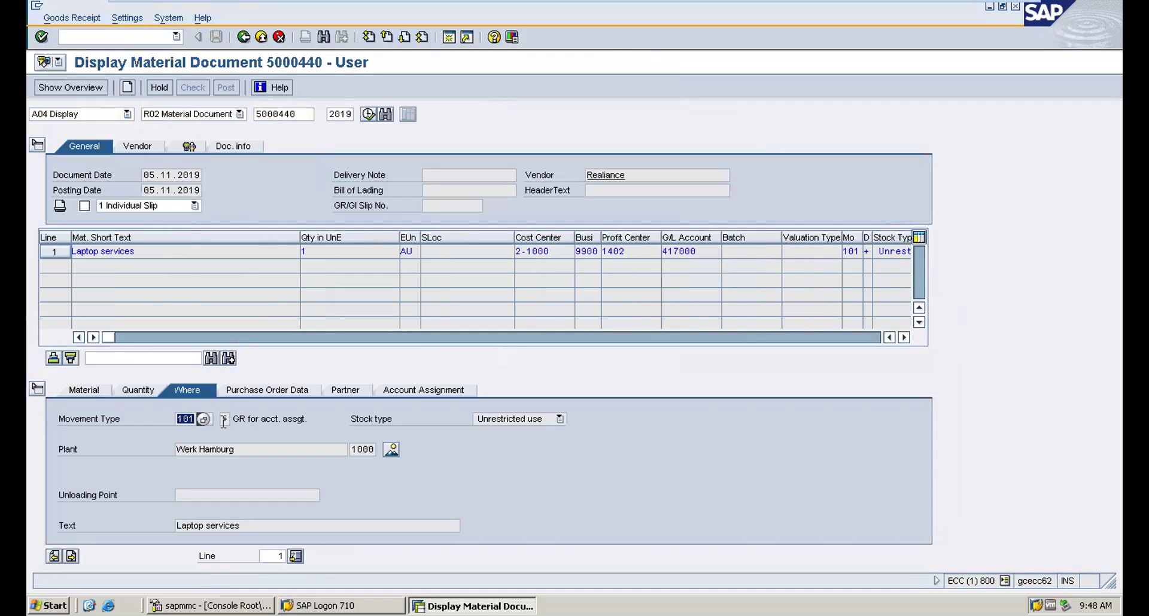
double_click(223, 420)
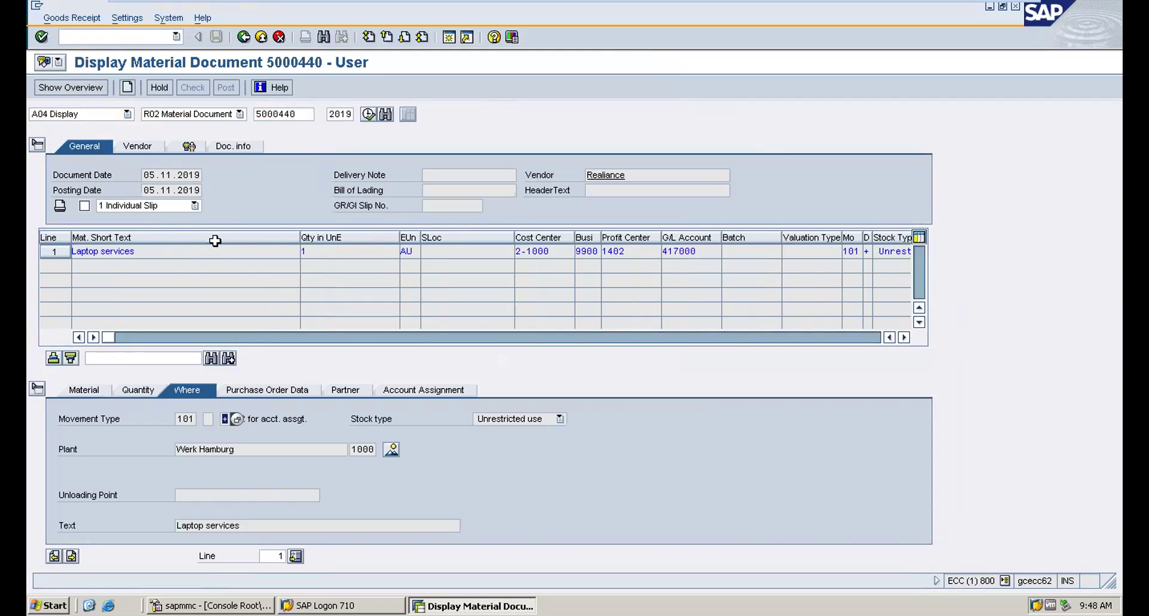
List the FI documents of the material document and open its accounting document
left_click(227, 146)
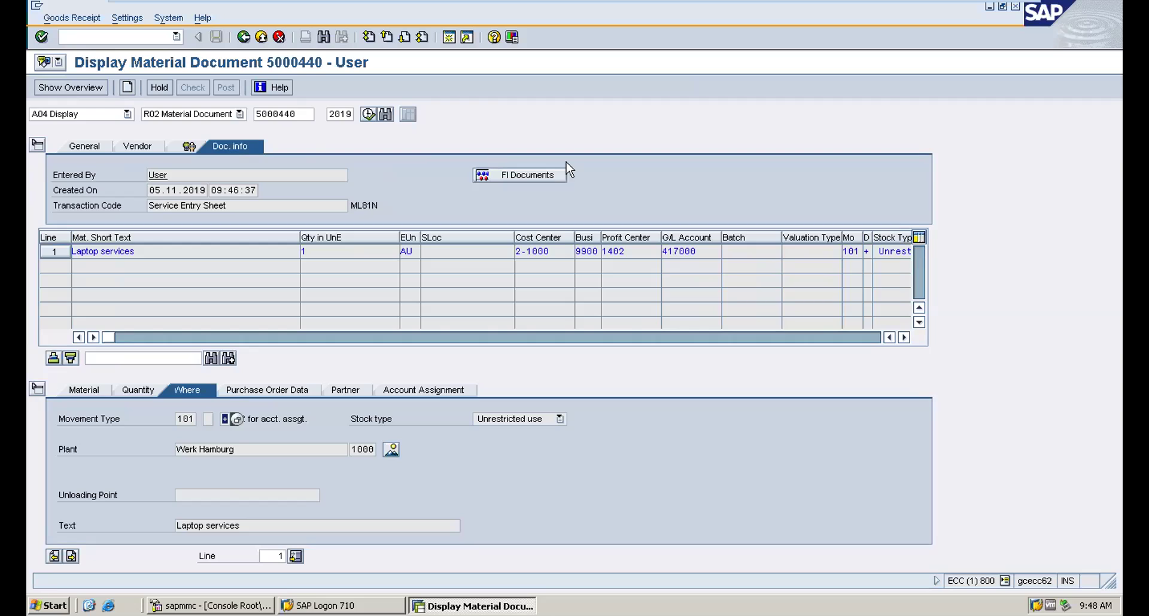
left_click(540, 176)
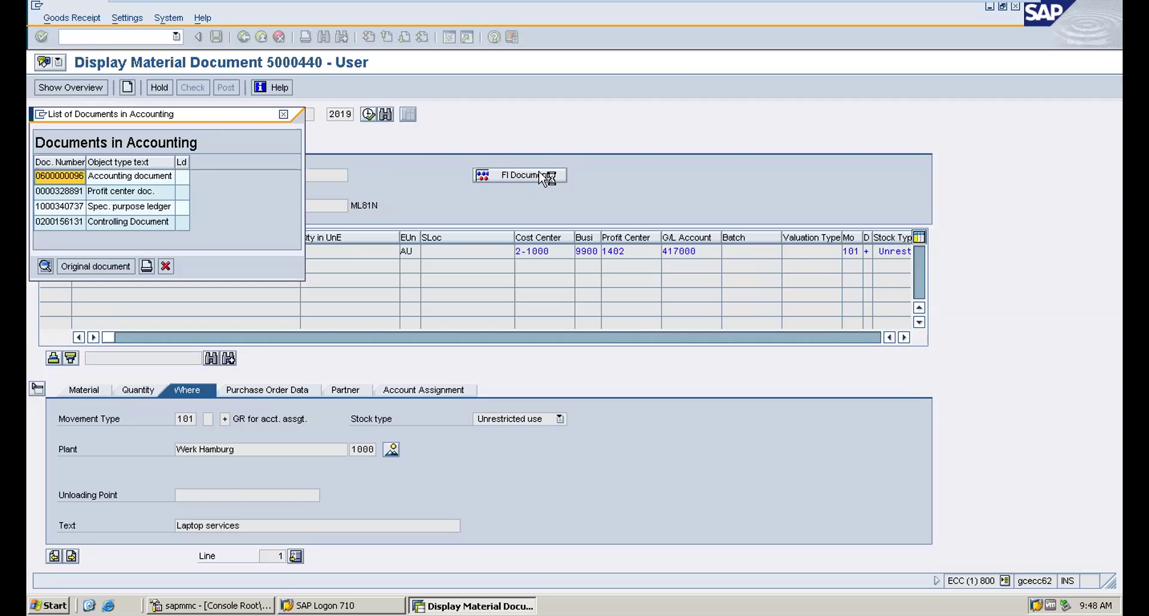
double_click(111, 177)
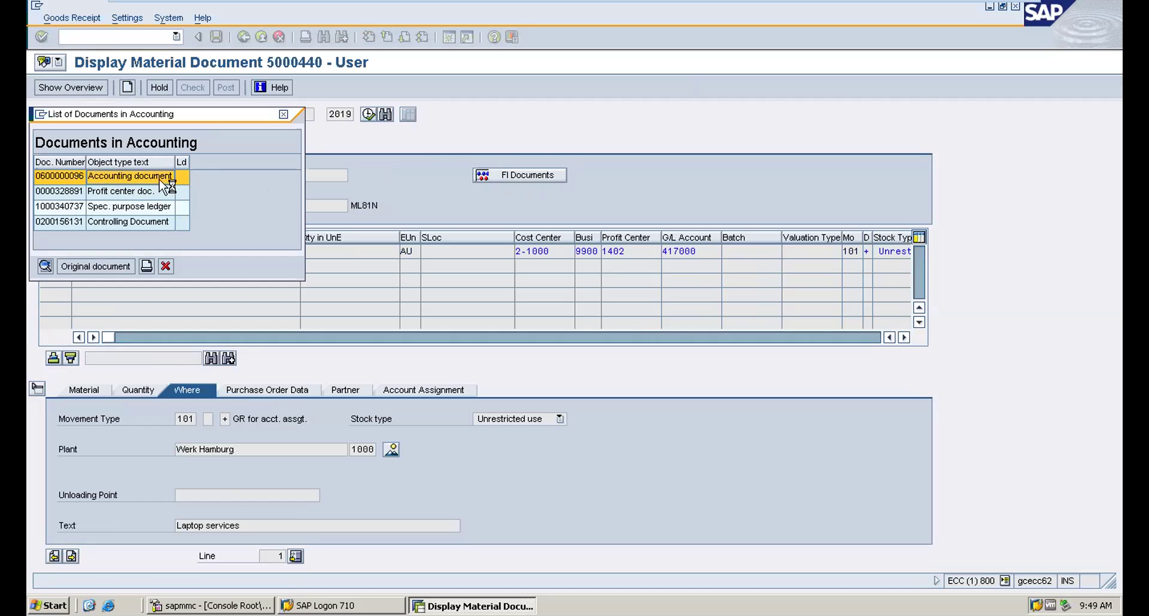
double_click(109, 179)
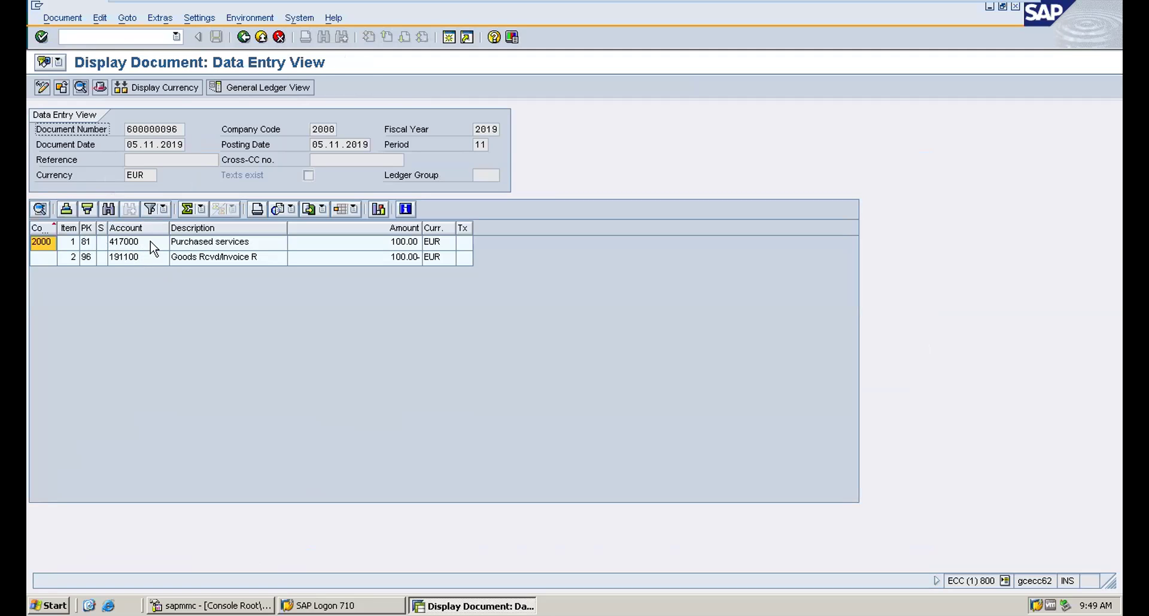
View the print preview of the accounting document, check its postings, and return to the material document
left_click(58, 20)
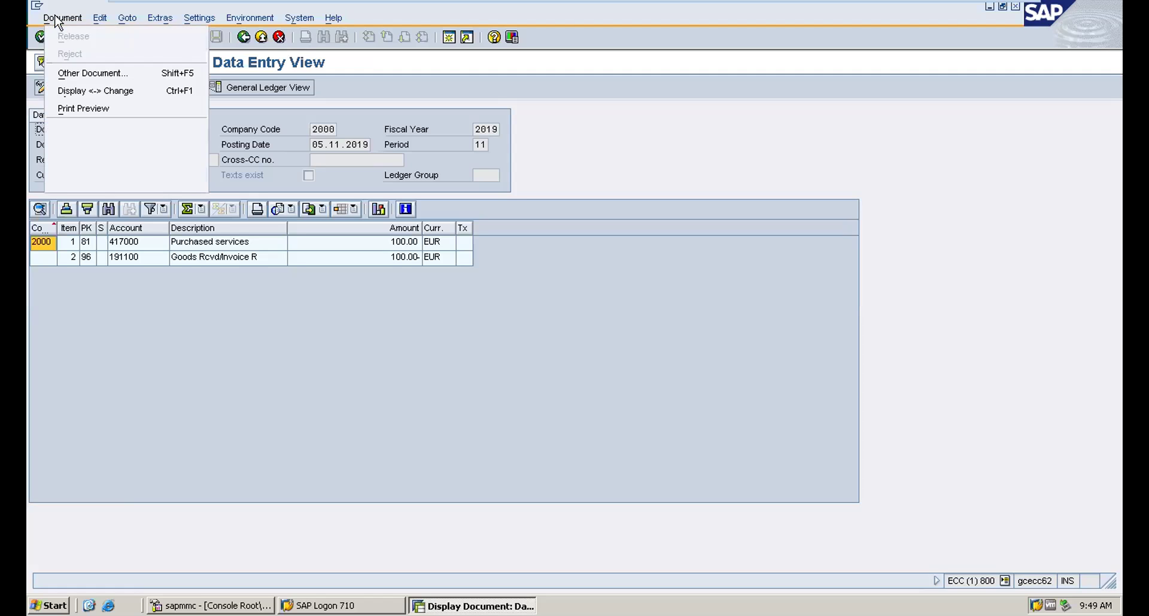
left_click(102, 111)
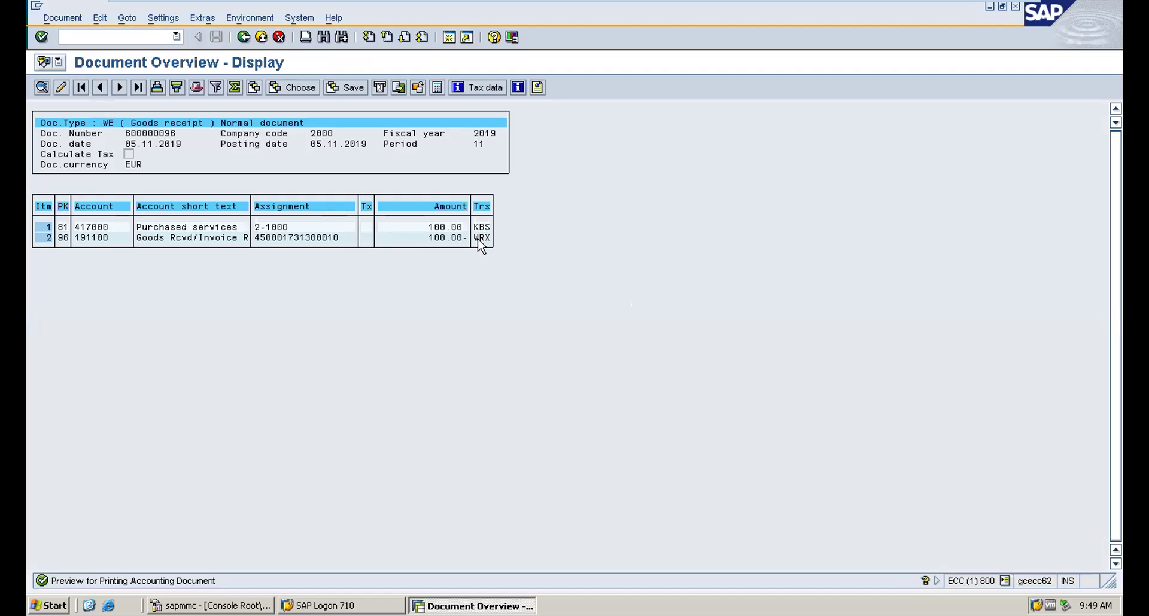
left_click(244, 37)
left_click(244, 38)
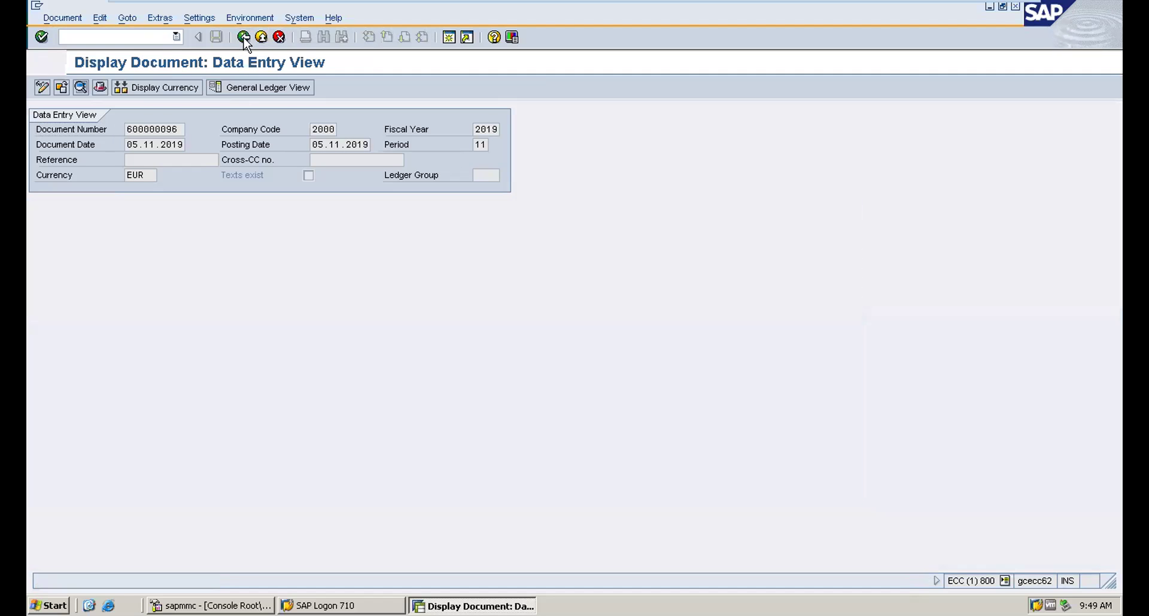
left_click(243, 37)
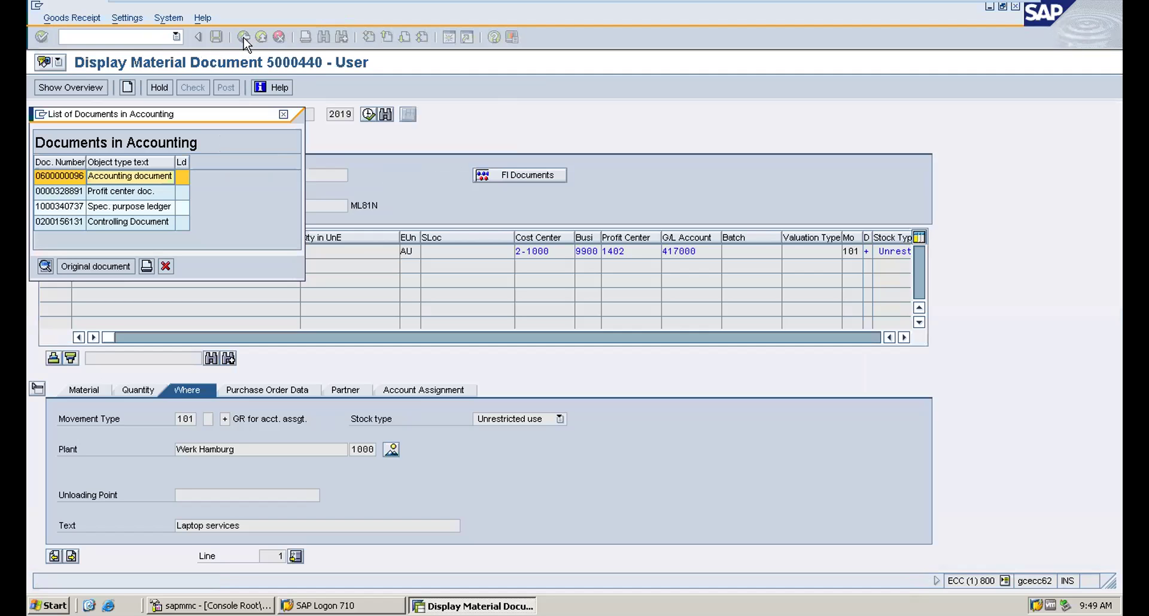
left_click(284, 113)
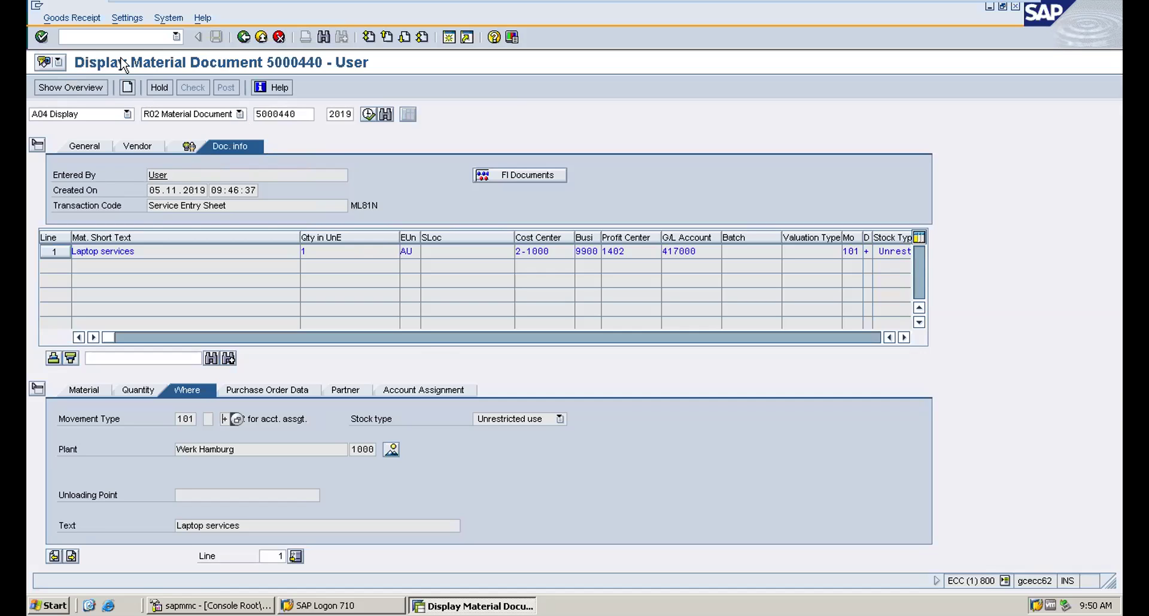
Copy the purchase order number from the material document's purchase order data and start invoice transaction MIRO
left_click(79, 37)
left_click(271, 391)
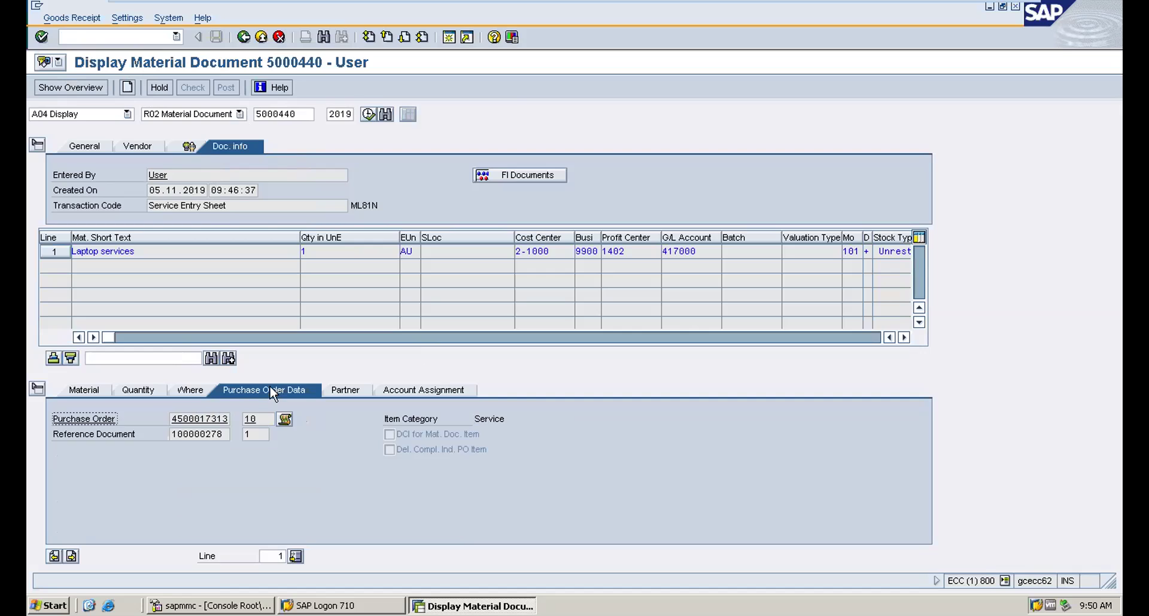
double_click(173, 419)
key("ctrl+c")
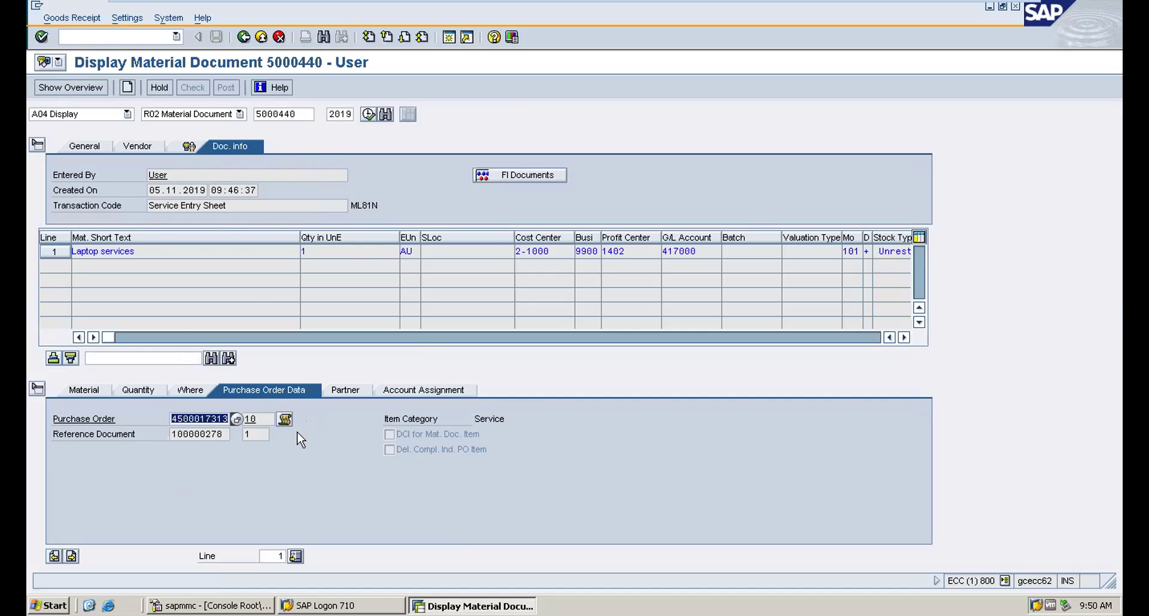
left_click(298, 433)
left_click(70, 37)
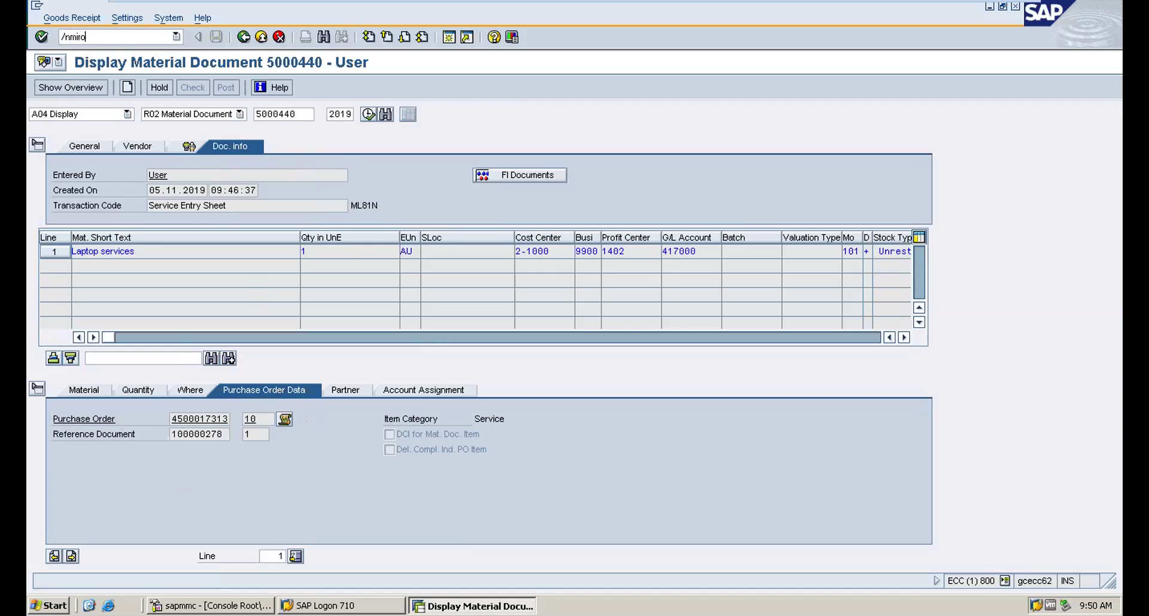
type("/nmiro")
key("Return")
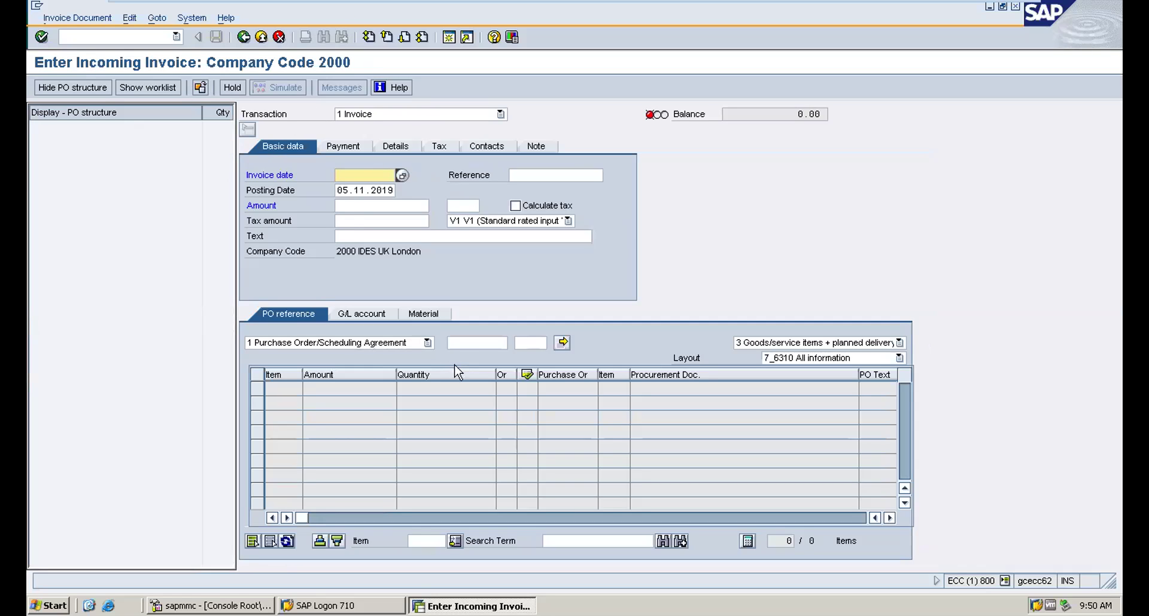
Reference the copied purchase order in the invoice, set the invoice date to 19.09.2019, and load the order's item
left_click(465, 345)
key("ctrl+v")
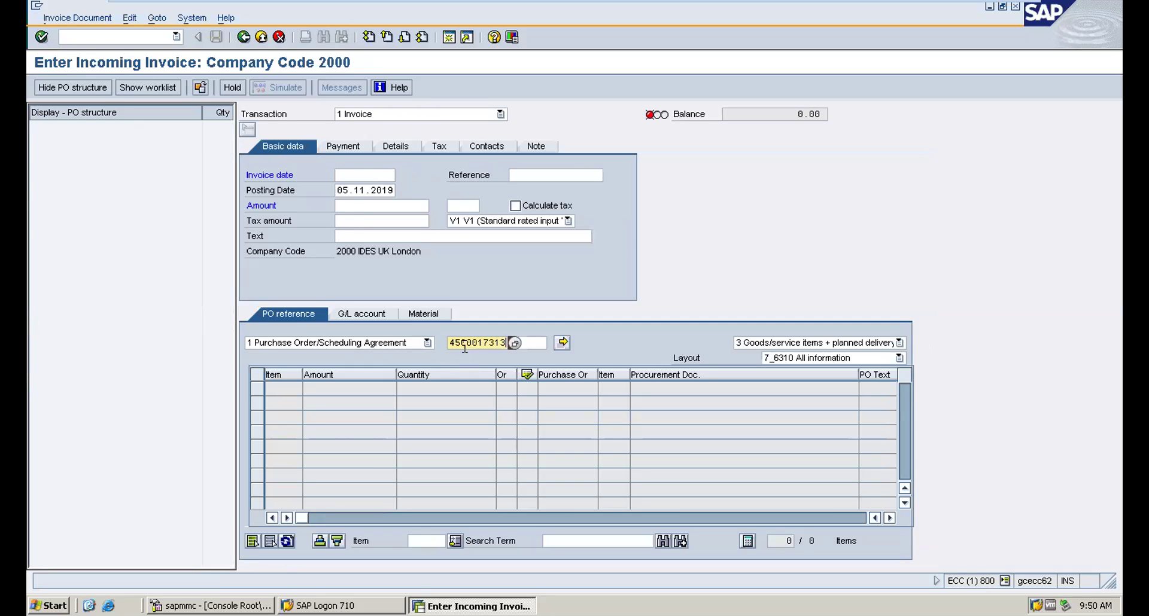
left_click(352, 173)
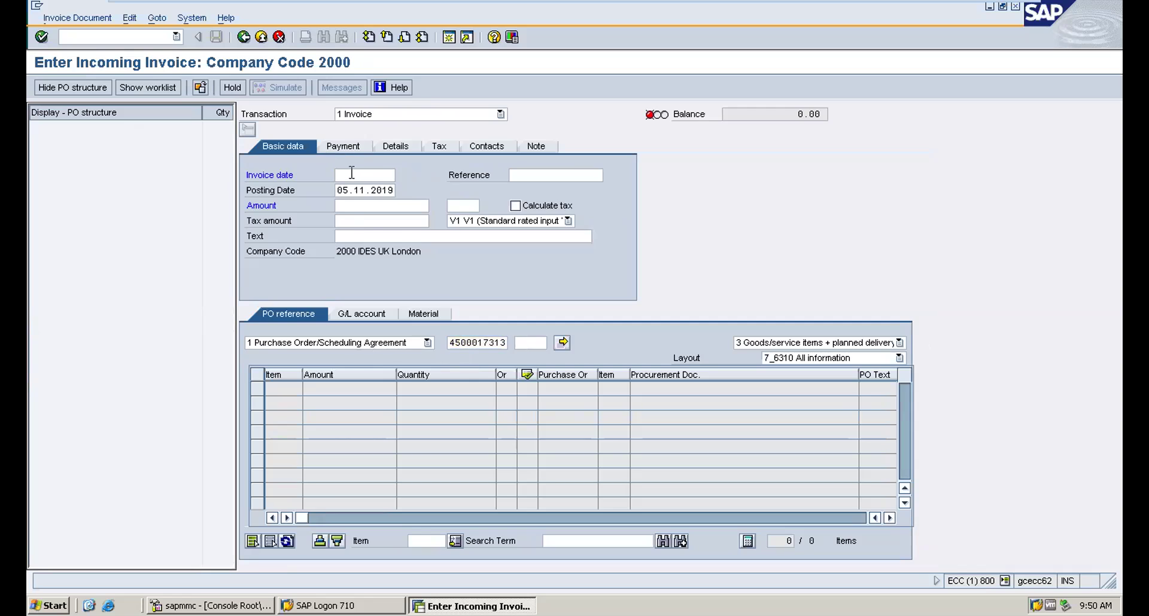
left_click(352, 189)
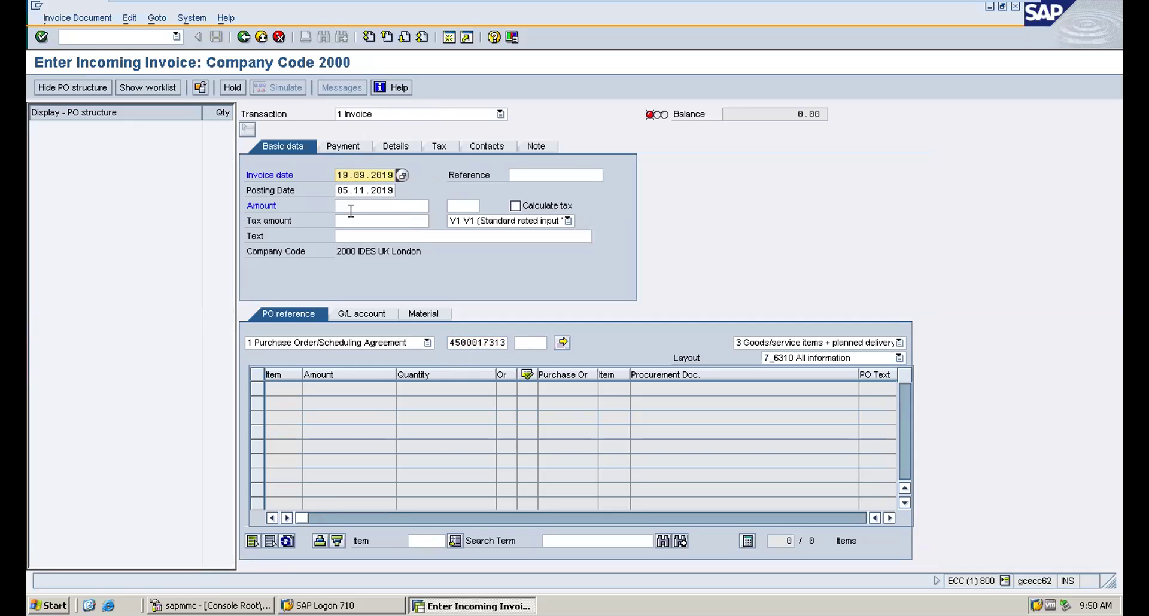
key("Return")
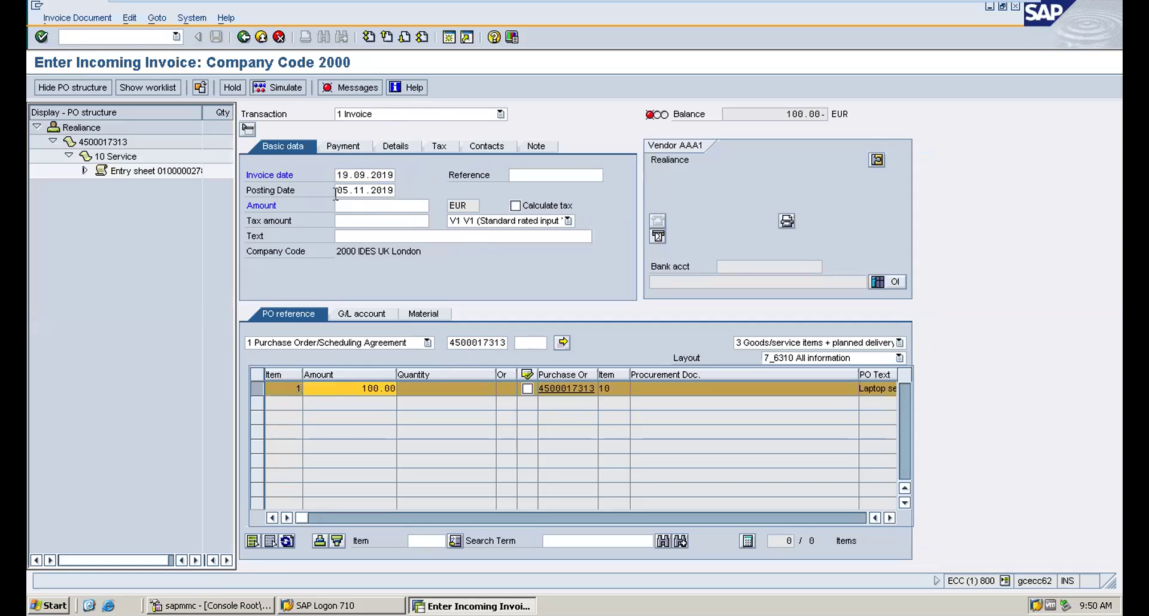
Set the invoice amount to 100 and confirm the entry
left_click(354, 208)
type("100")
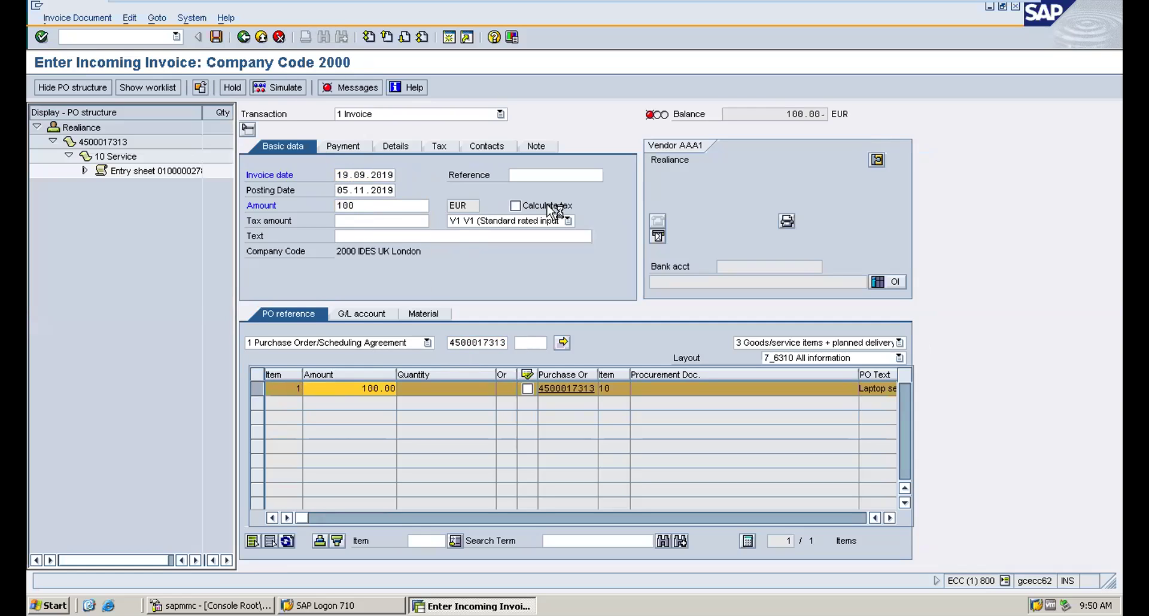
key("Return")
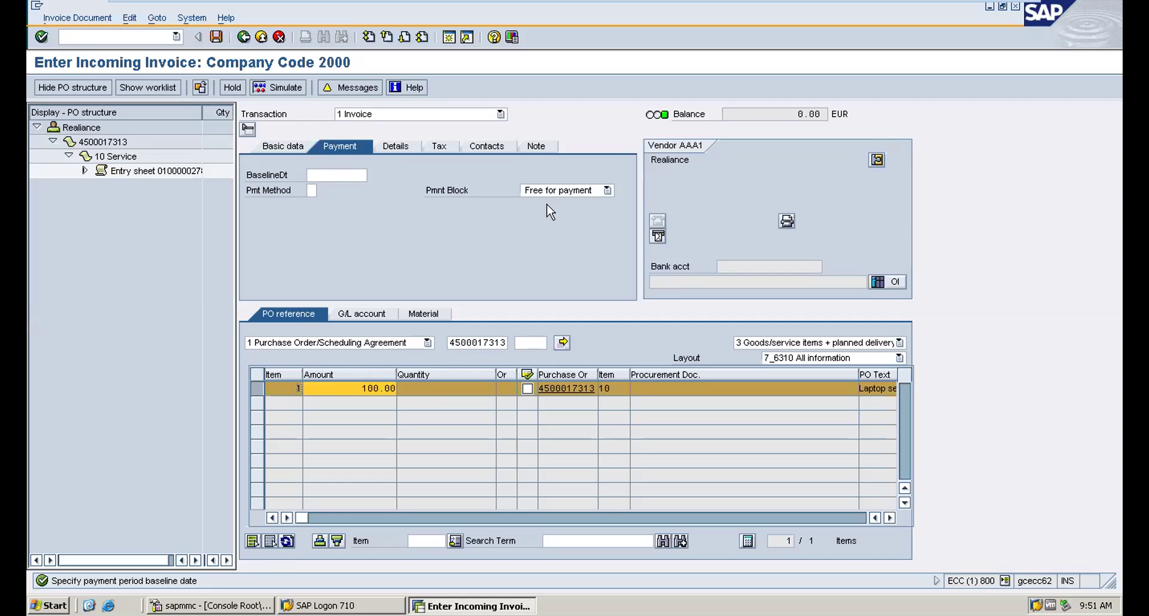
Set the payment baseline date to 21.11.2019 and simulate the invoice posting
left_click(275, 88)
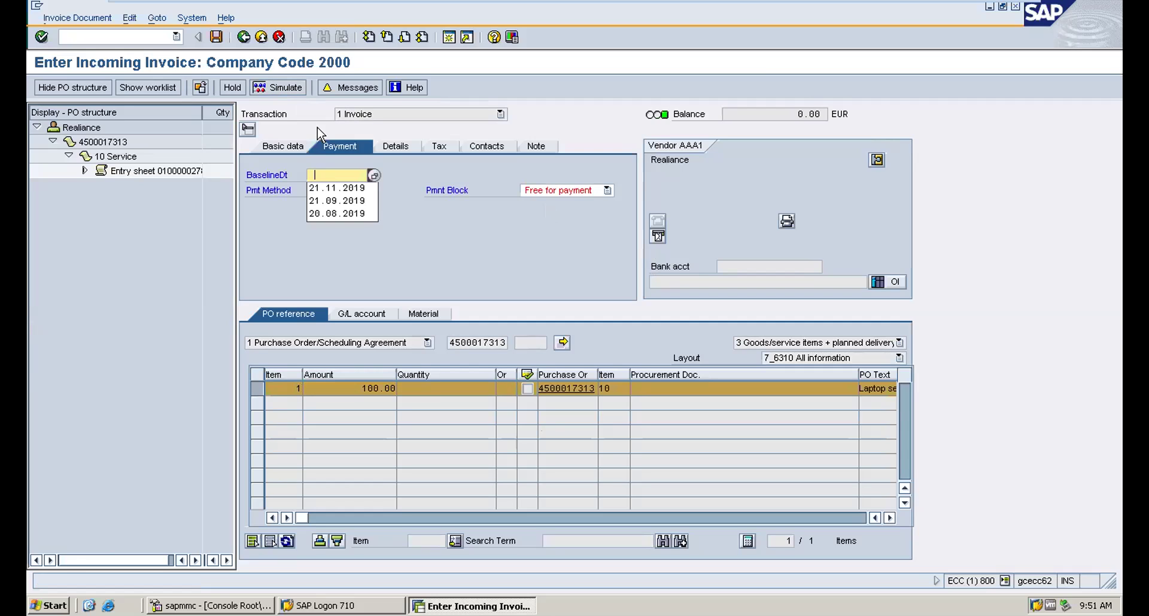
left_click(327, 189)
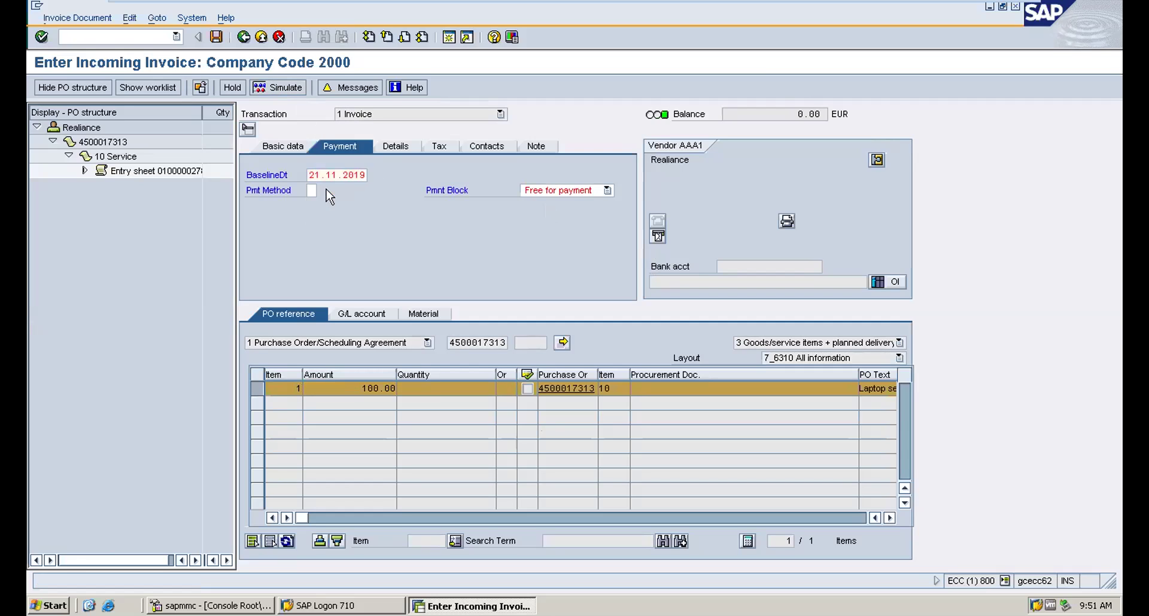
key("Return")
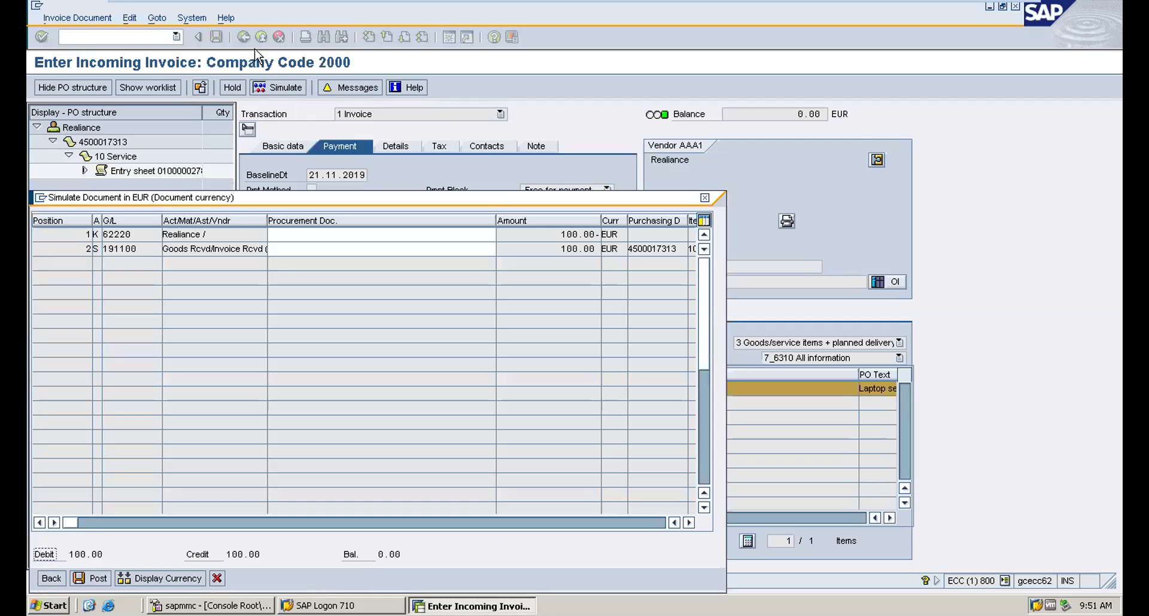
Post the simulated incoming invoice
left_click(93, 579)
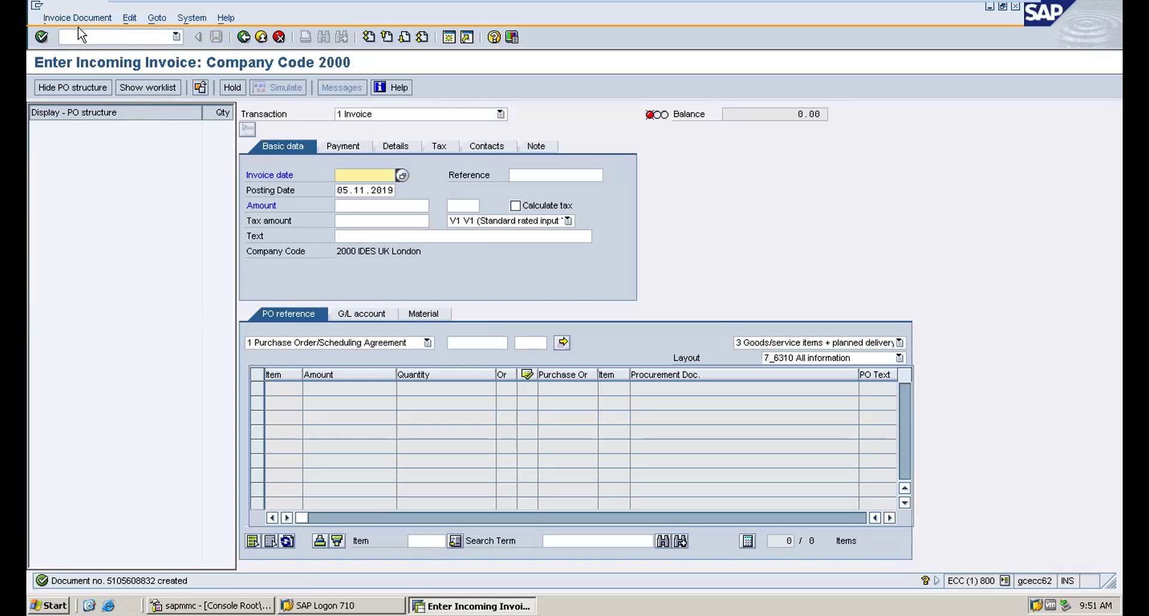
left_click(109, 42)
type("/nmiro")
key("Return")
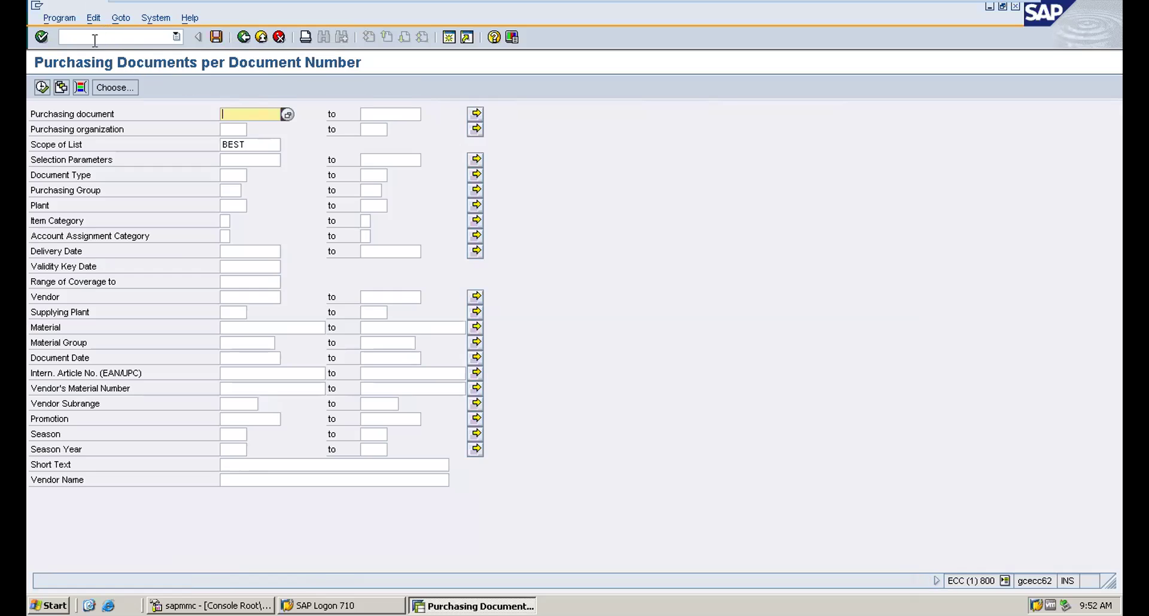
Start the purchase order display transaction and load the service purchase order that was just invoiced
left_click(93, 37)
type("/nme2m")
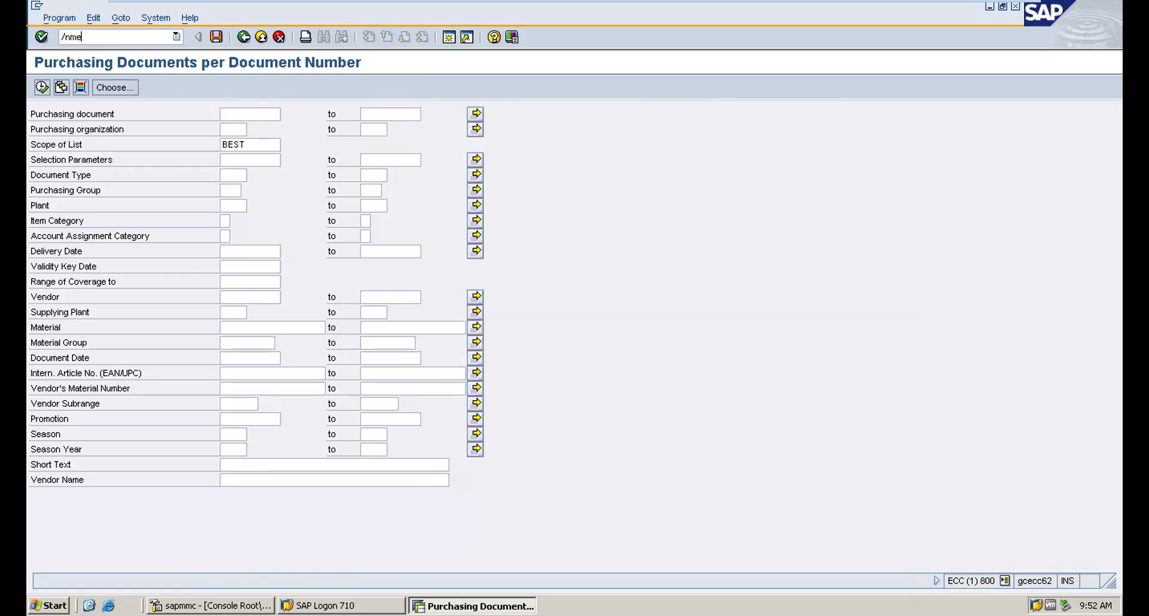
key("Return")
key("alt+Tab")
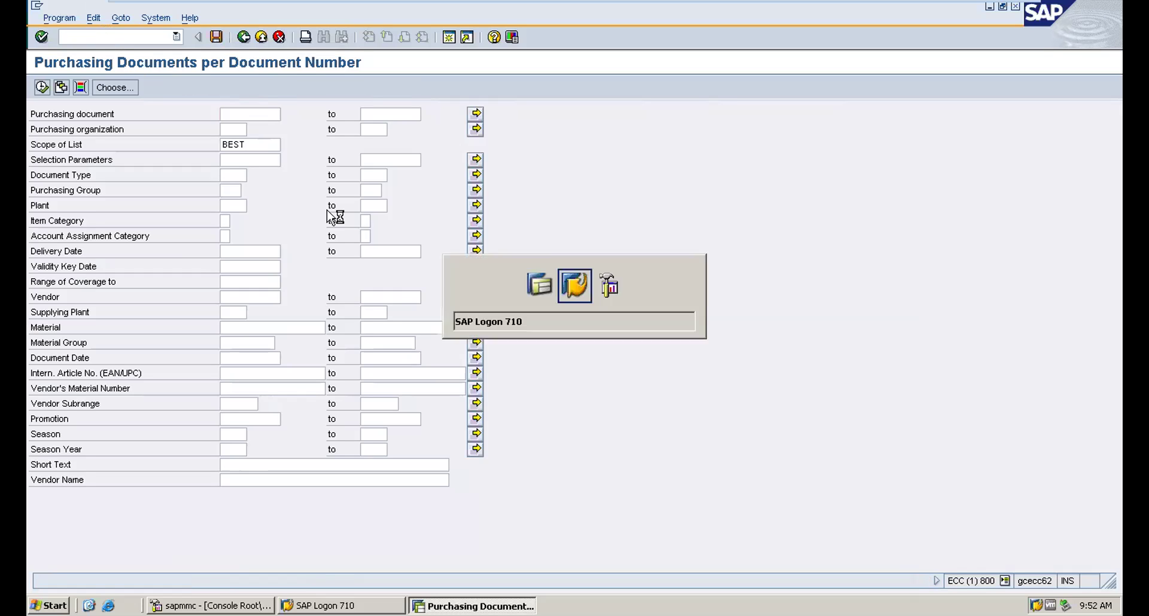
key("alt+Tab")
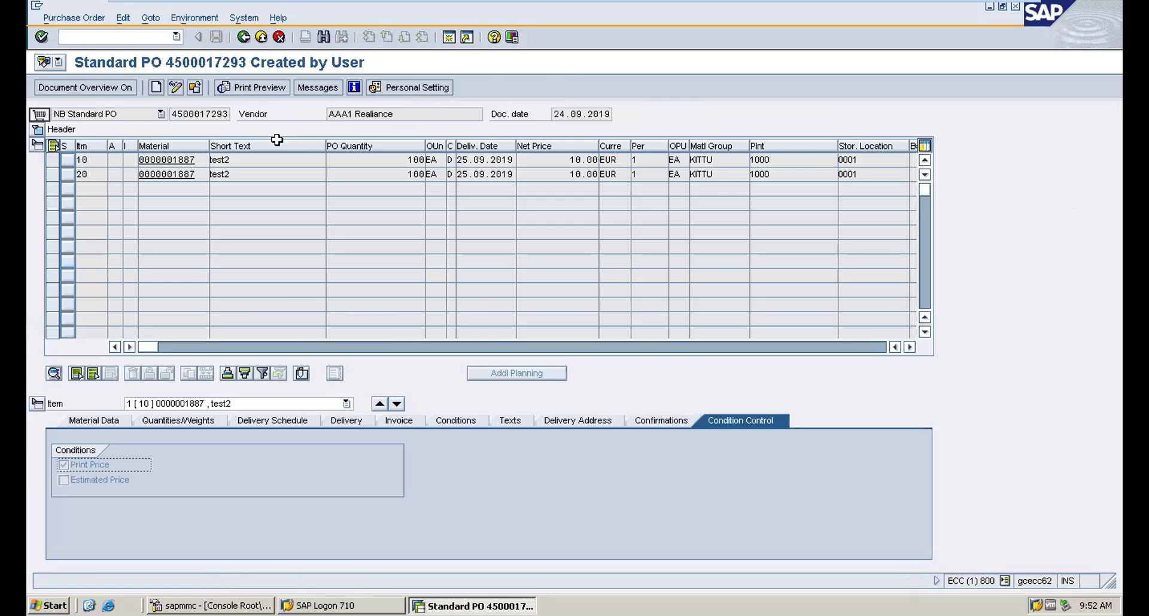
left_click(195, 88)
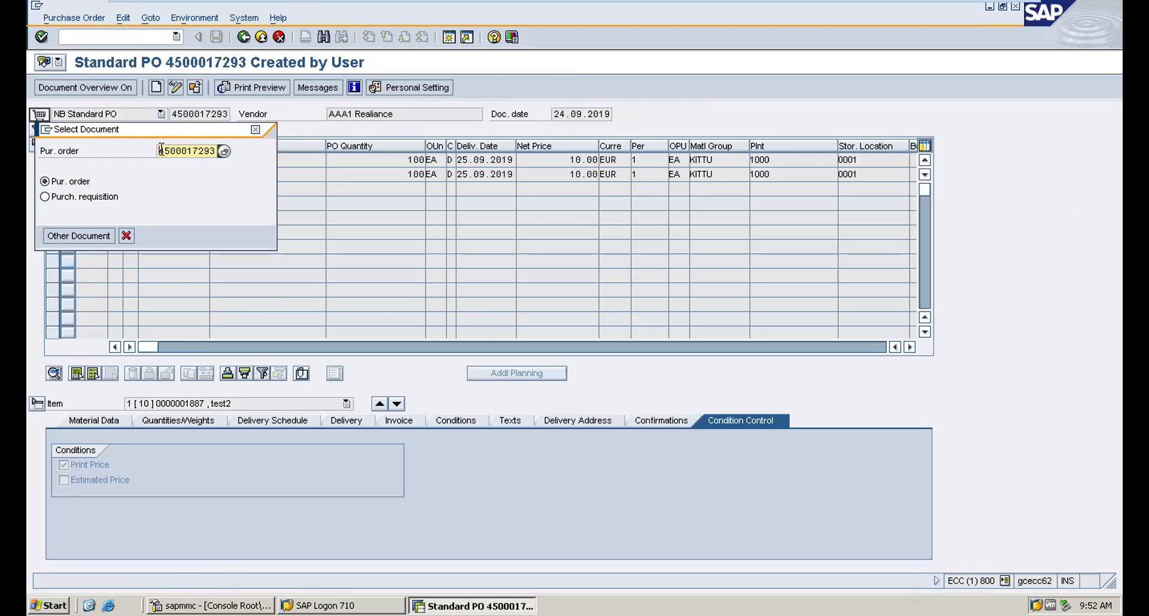
left_click_drag(159, 150, 256, 157)
type("4500017313")
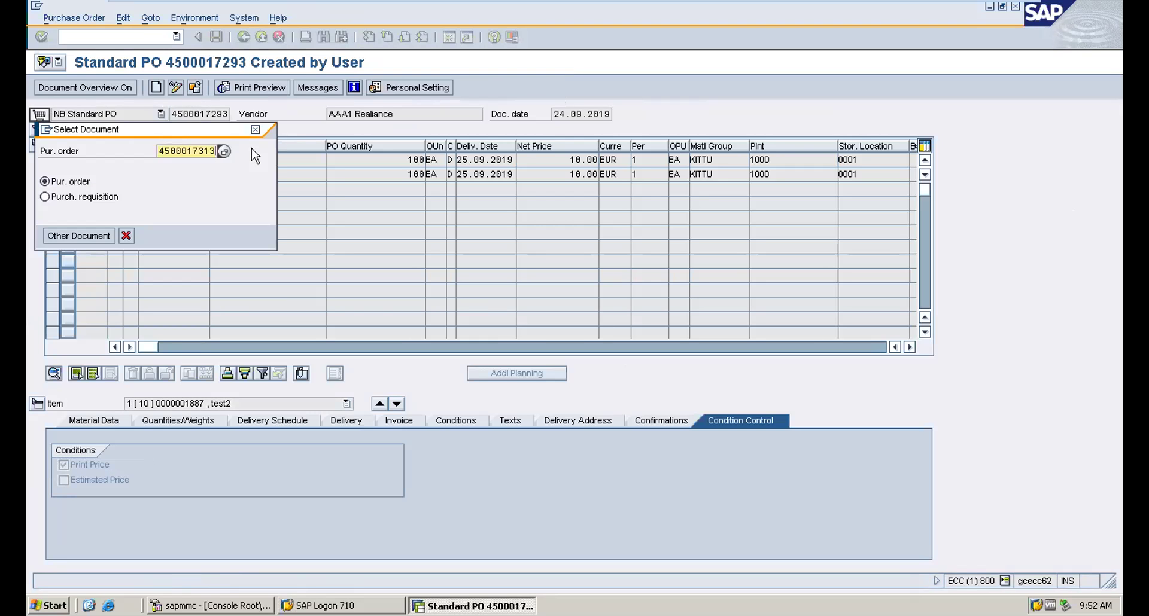
key("Return")
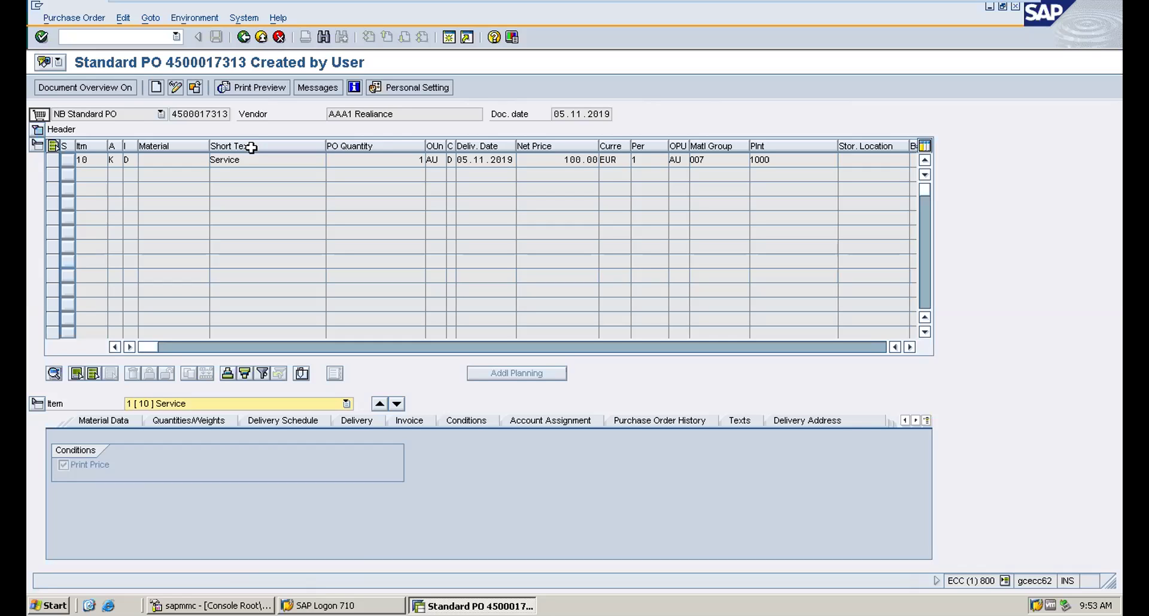
Start invoice transaction MIRO and open the choices for goods/service items and planned delivery costs in the purchase order reference
left_click(81, 41)
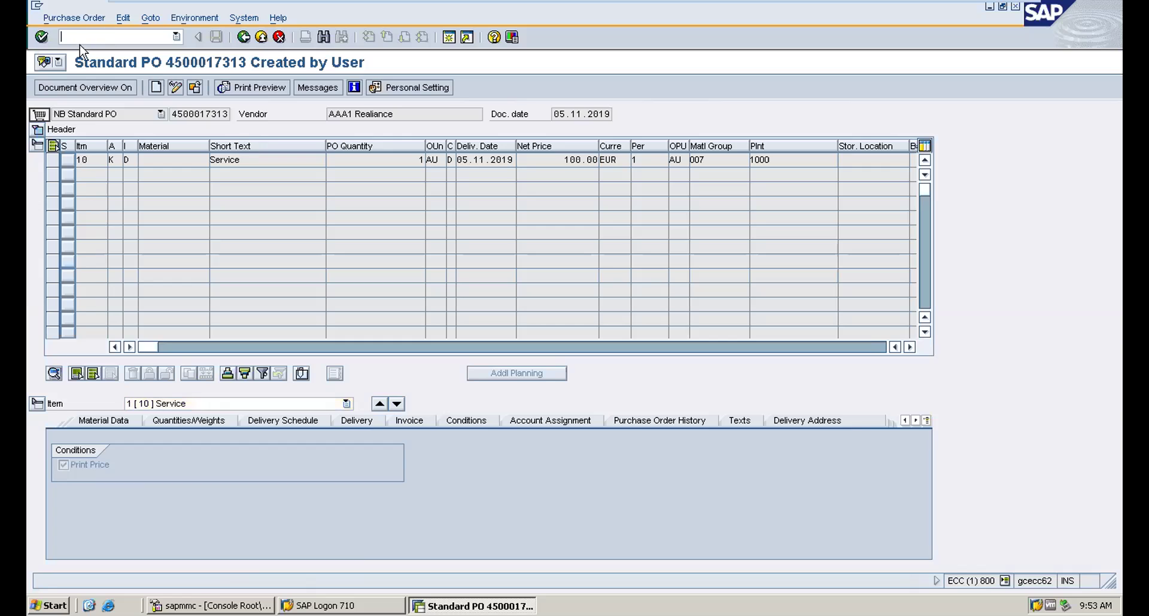
type("/nmir")
key("Return")
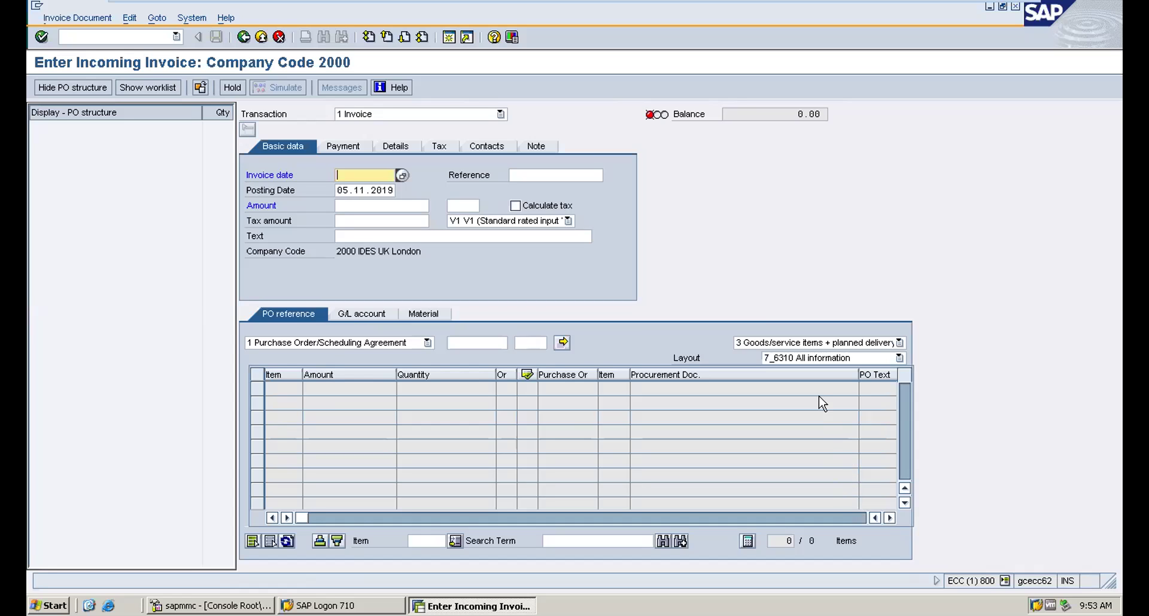
left_click(800, 348)
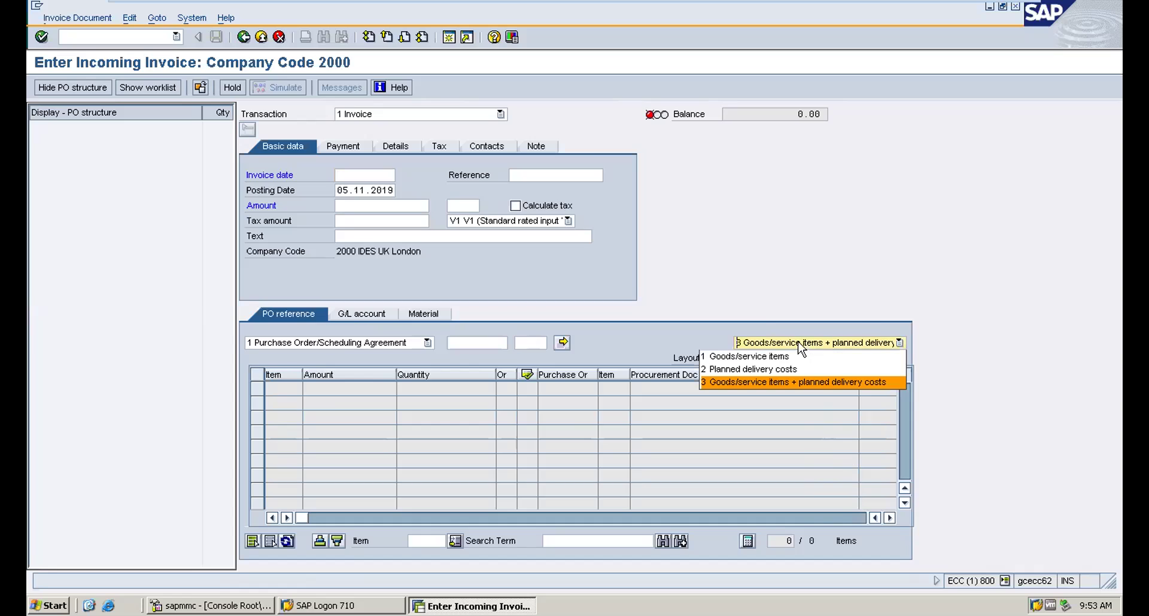